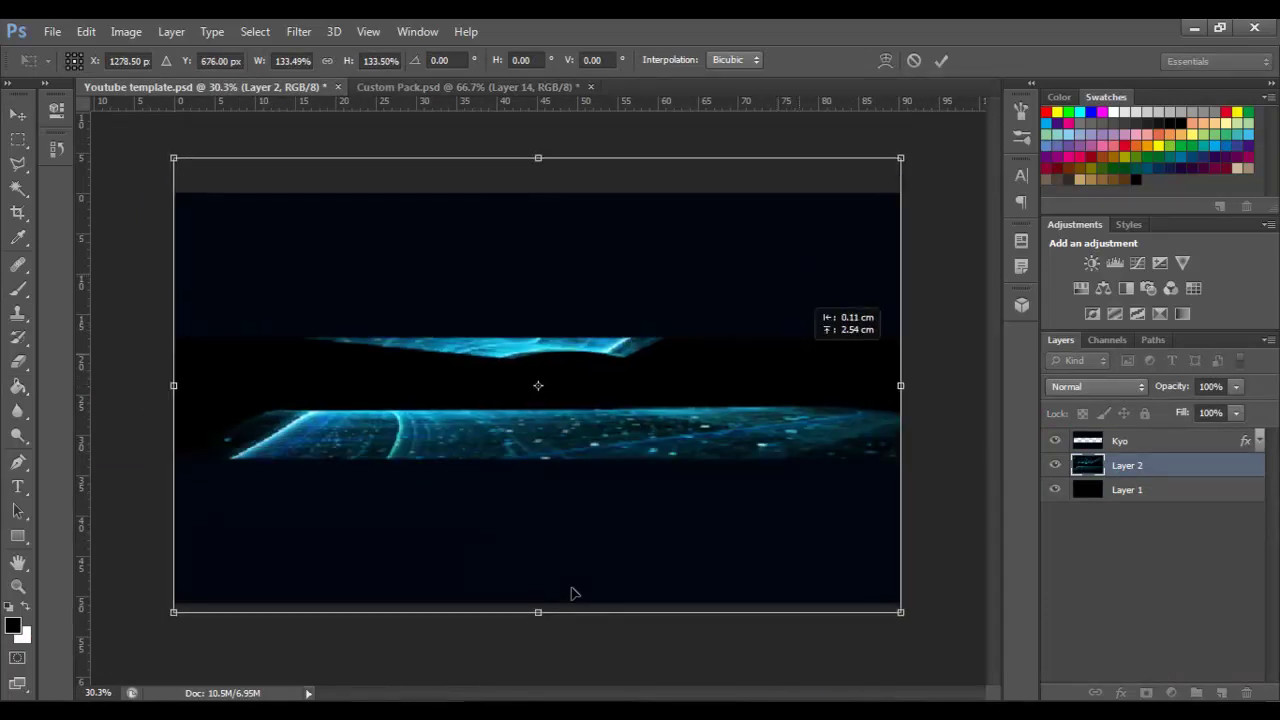
# Step: Apply the resized band and finish turning it into a red strip with a Screen-blended hexagon cluster
pyautogui.press('Return')
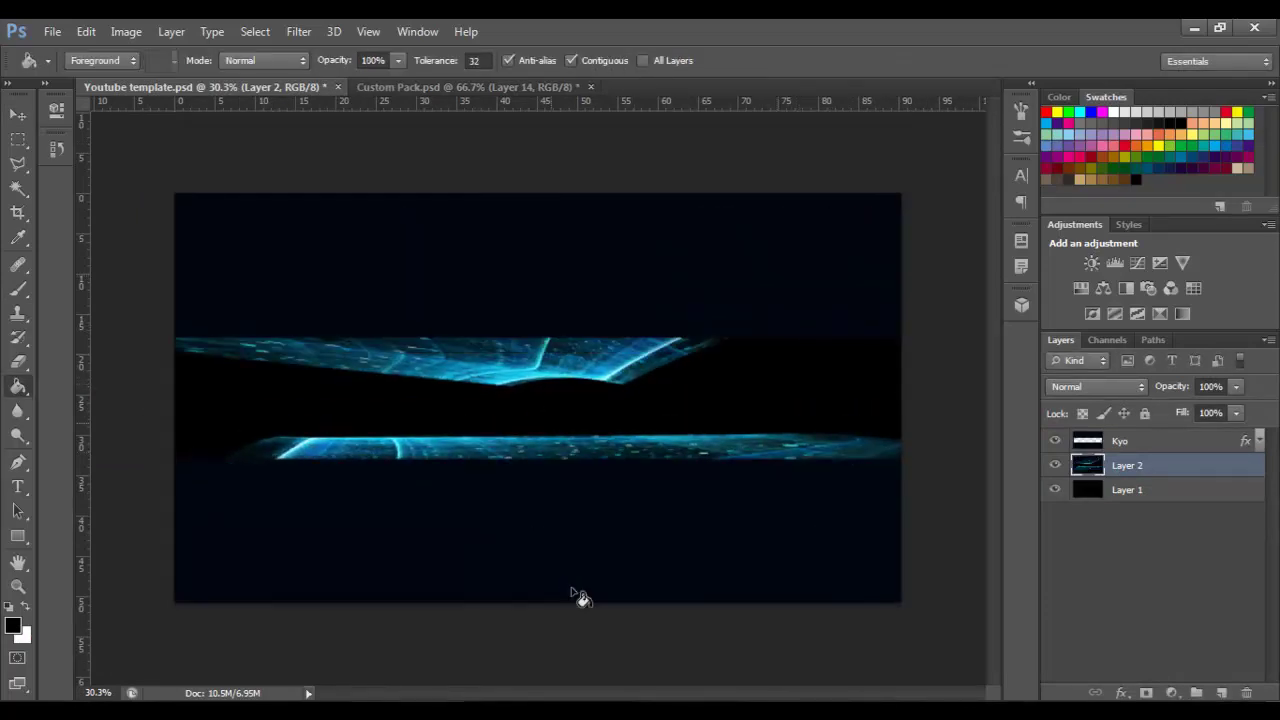
pyautogui.click(572, 594)
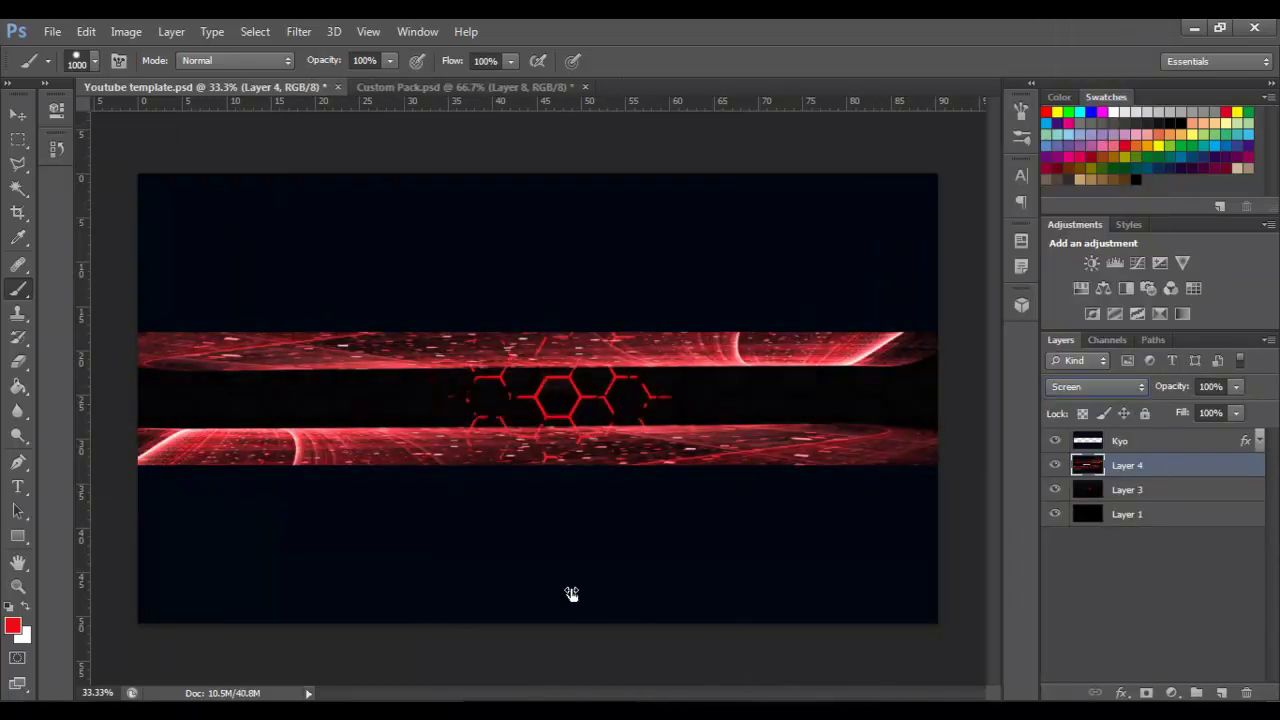
# Step: Fade the red band to 8% opacity and overlay a partly erased hexagon texture
pyautogui.moveTo(571, 594); pyautogui.dragTo(573, 588)
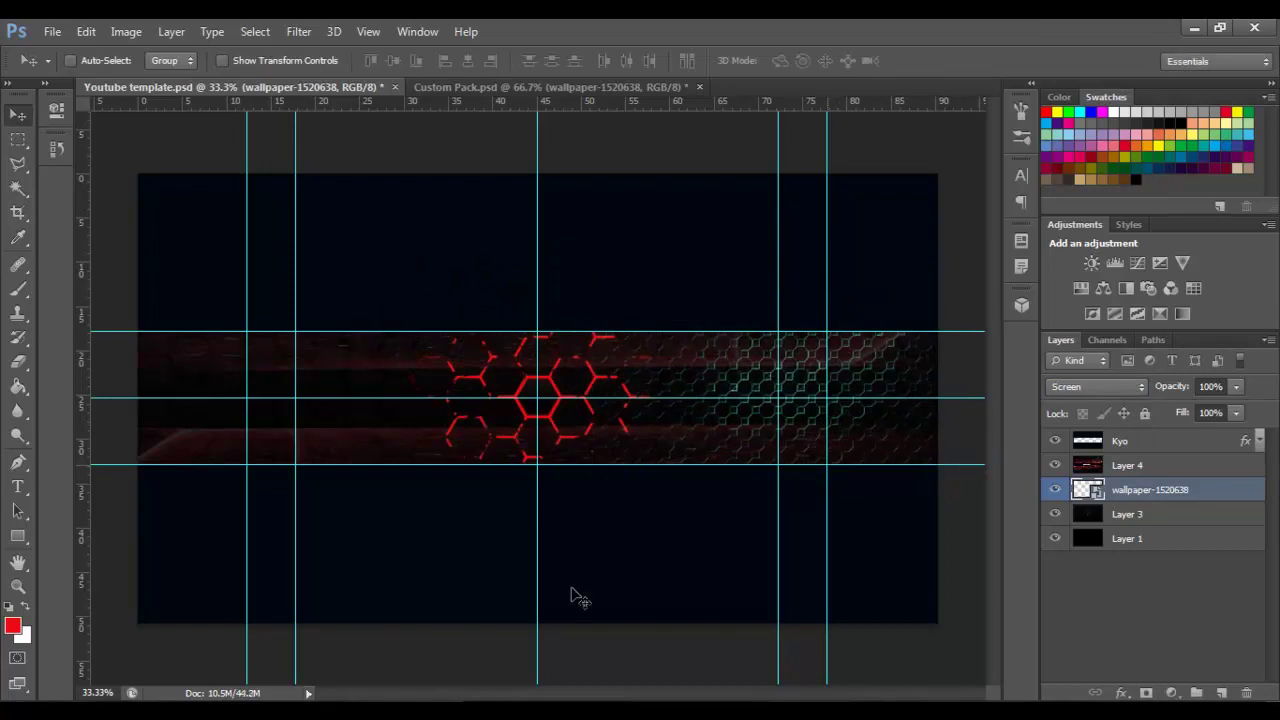
pyautogui.press('Return')
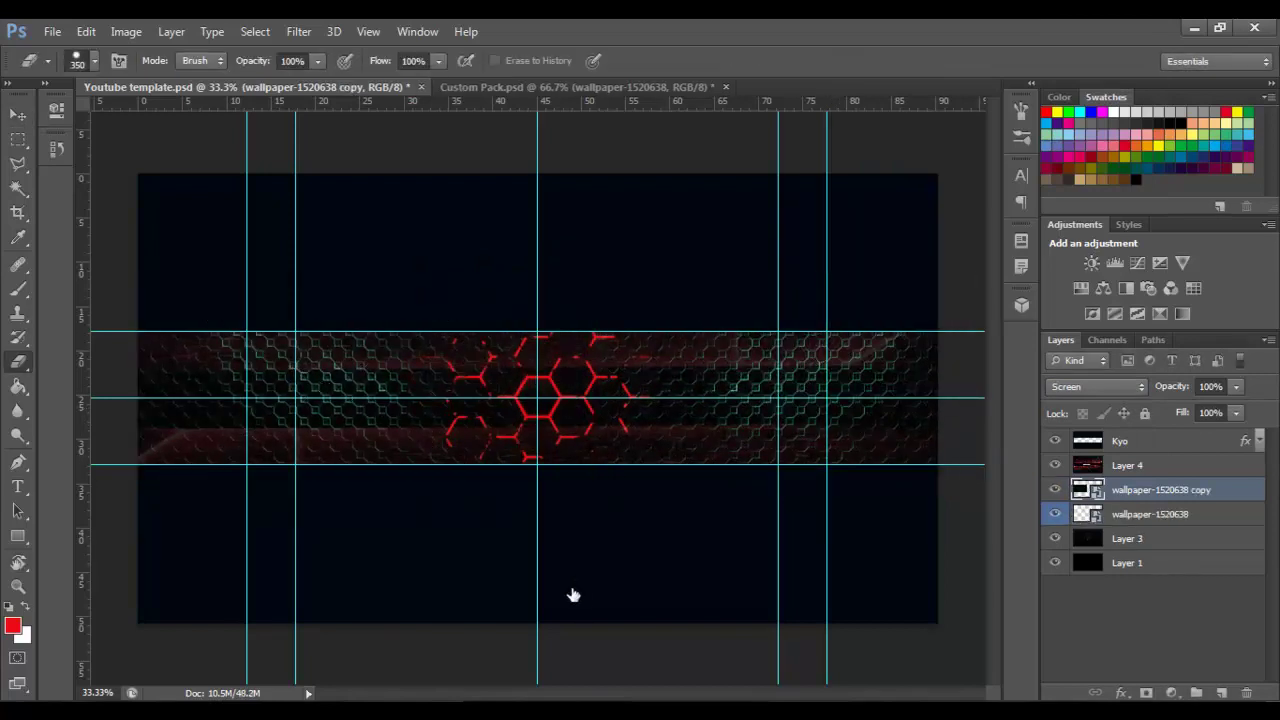
pyautogui.rightClick(572, 590)
pyautogui.press('Escape')
pyautogui.click(572, 588)
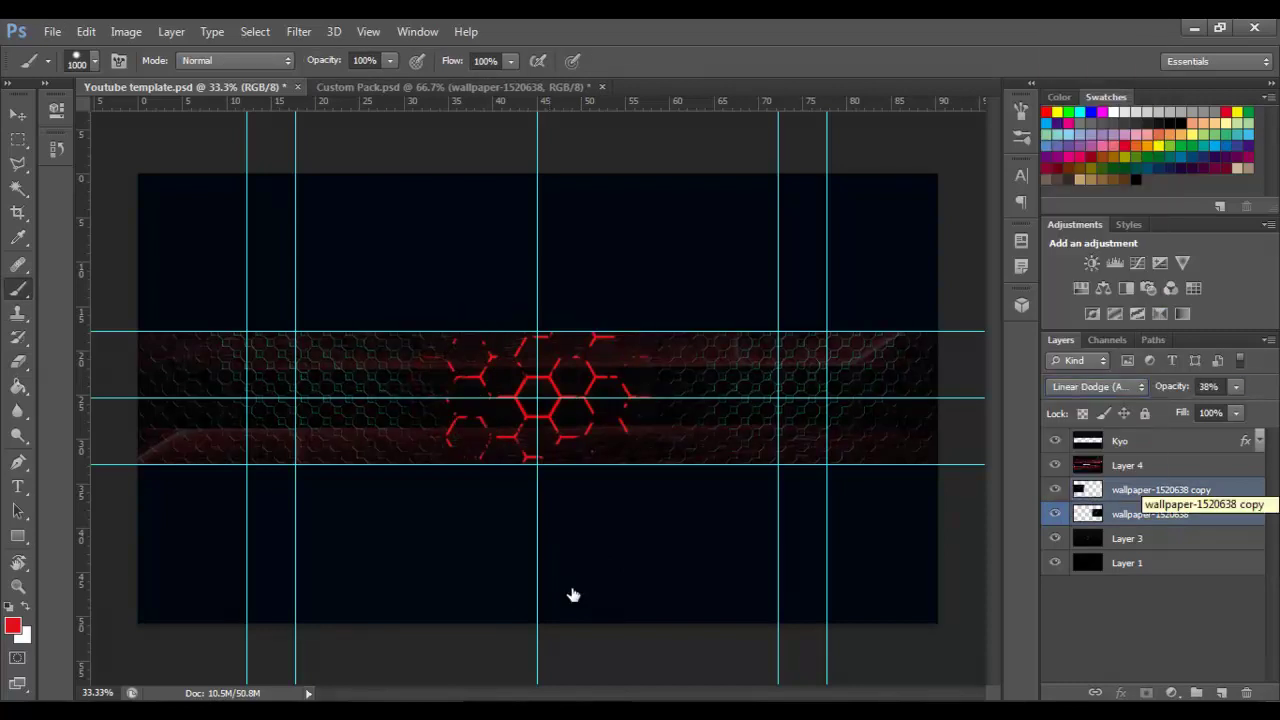
pyautogui.hotkey('ctrl', 'Tab')
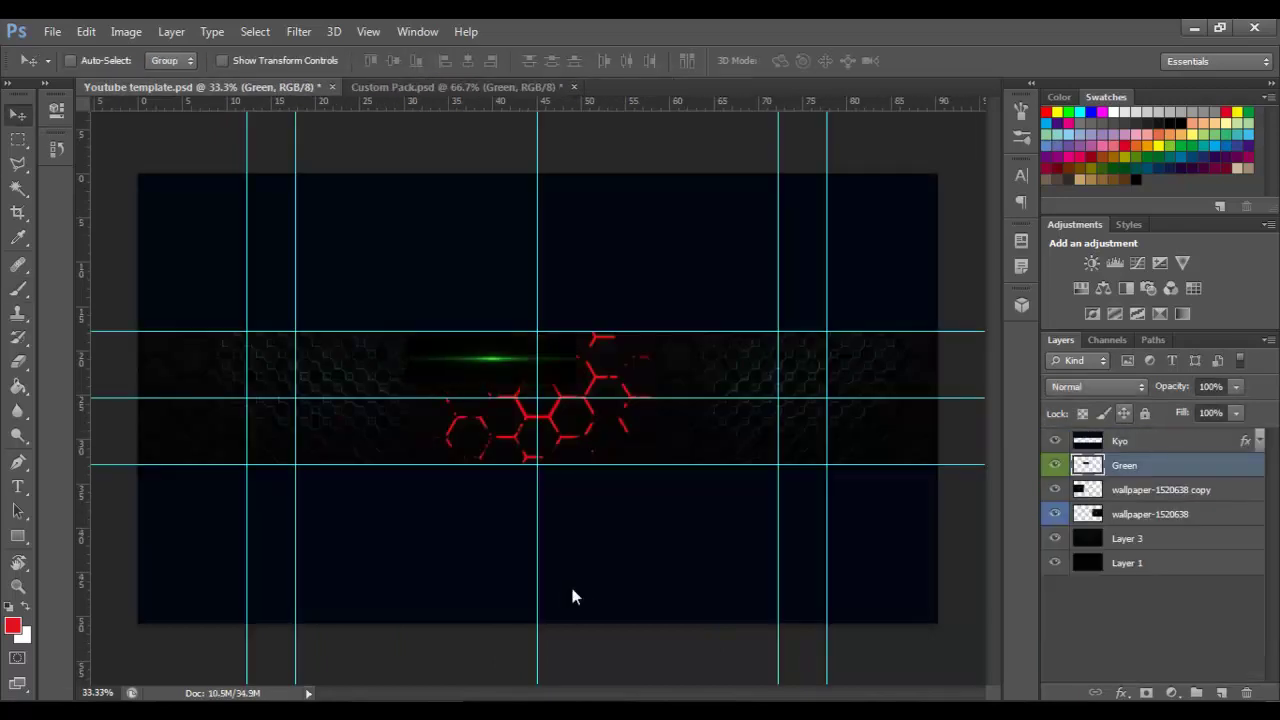
# Step: Duplicate the Green streak and place the original and its copy on the left and right
pyautogui.press('Return')
pyautogui.hotkey('ctrl', 'j')
pyautogui.hotkey('ctrl', 't')
pyautogui.press('Return')
pyautogui.hotkey('ctrl', 't')
pyautogui.press('Return')
pyautogui.hotkey('alt', '[')
pyautogui.hotkey('ctrl', 't')
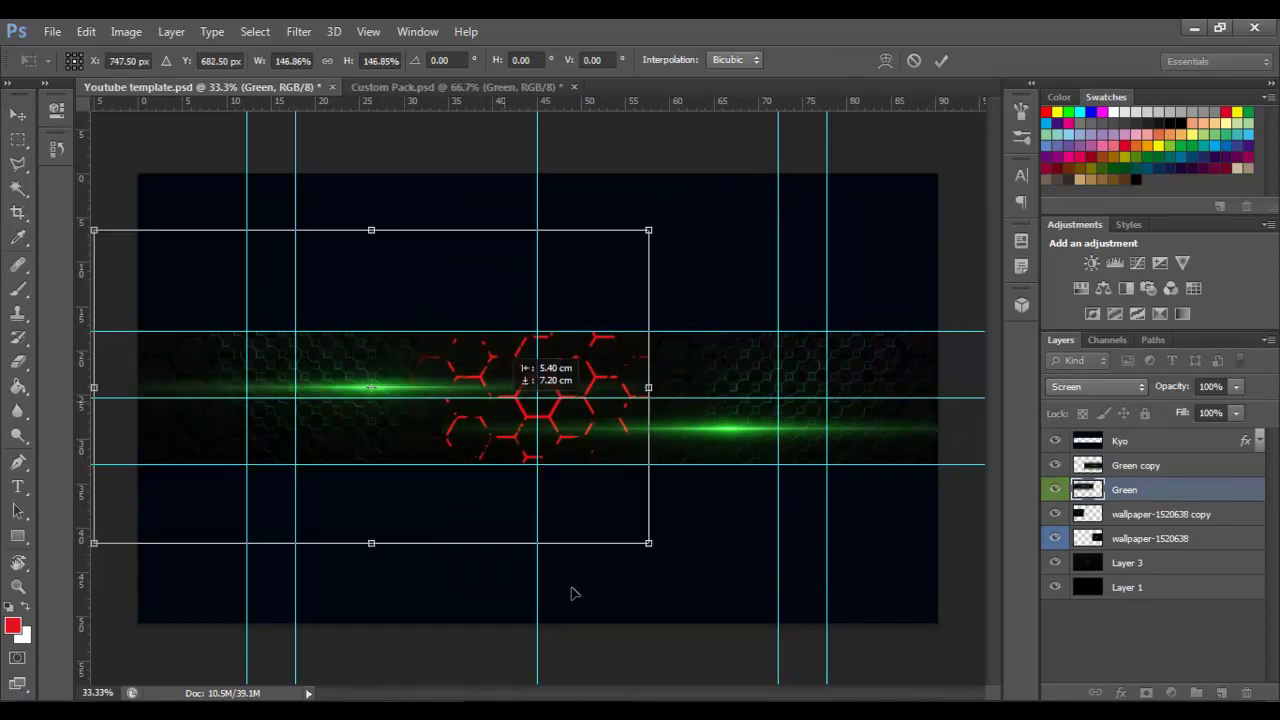
pyautogui.press('Return')
# Step: Merge the green streaks into one layer and apply a Gaussian Blur of radius 11.5
pyautogui.hotkey('shift', 'alt', ']')
pyautogui.hotkey('ctrl', 'e')
pyautogui.hotkey('alt', 't')
pyautogui.press('b')
pyautogui.press('g')
pyautogui.press('Return')
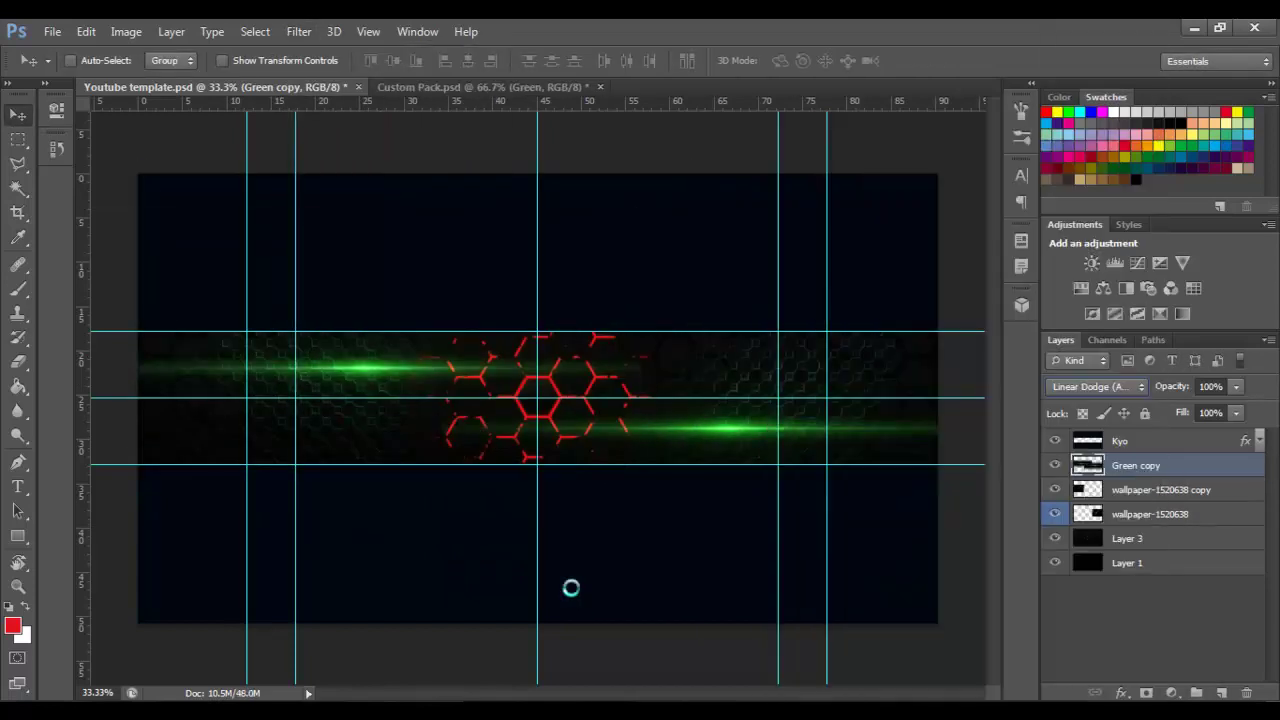
pyautogui.write('11.5')
pyautogui.press('Return')
# Step: Duplicate the blurred green glow and set the copy's opacity to 13%
pyautogui.press('v')
pyautogui.hotkey('ctrl', 'j')
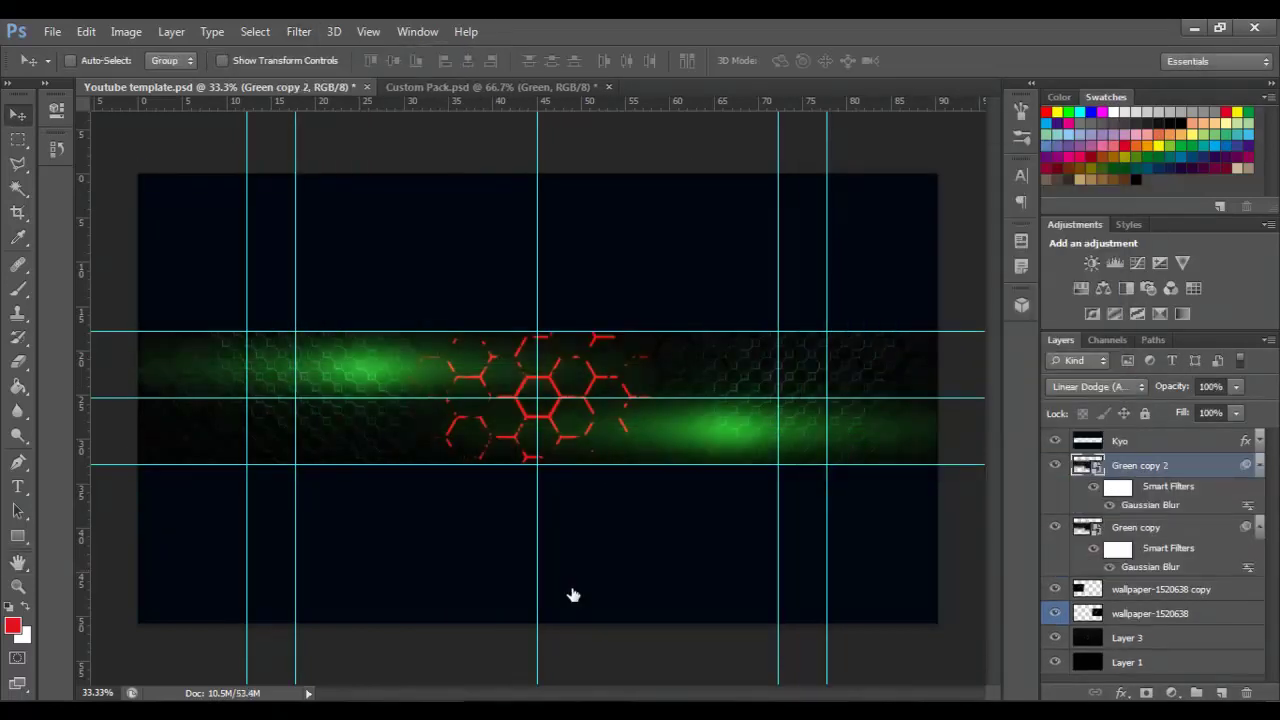
pyautogui.write('5313')
pyautogui.press('Return')
# Step: Paint a soft green glow into the band with the Brush at 80% opacity
pyautogui.write('b')
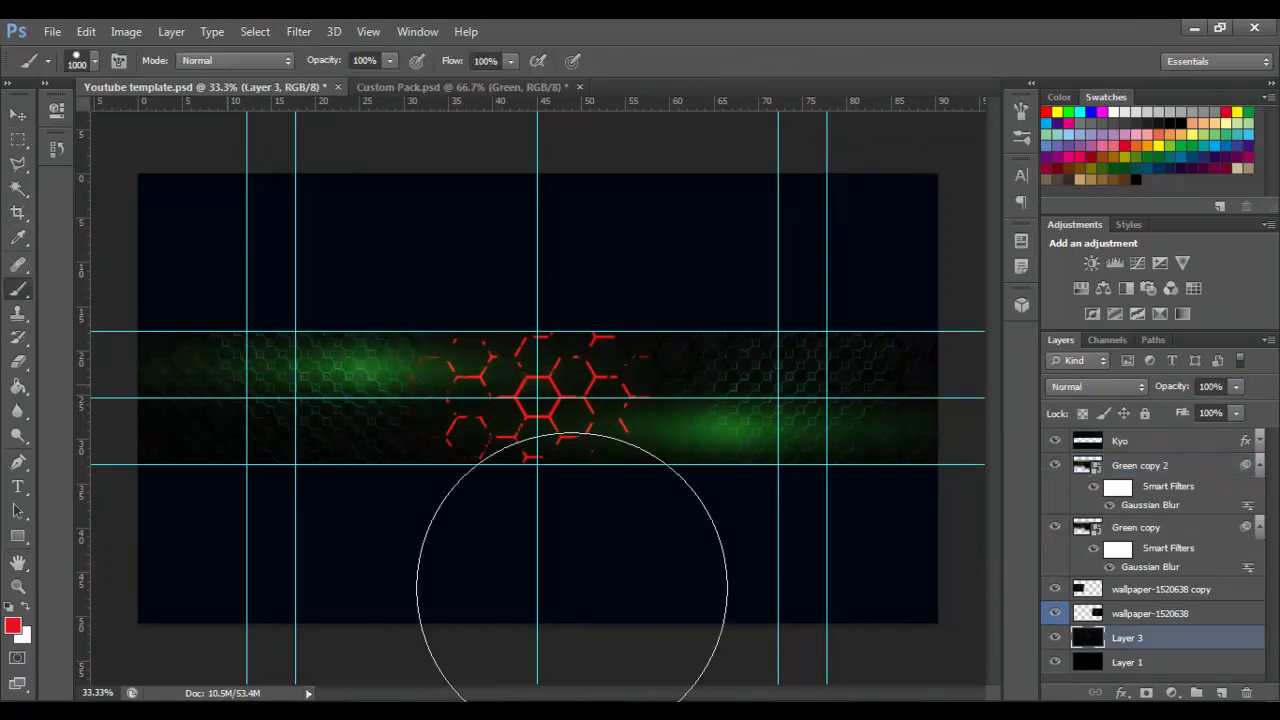
pyautogui.write('80')
pyautogui.press('Return')
pyautogui.click(511, 398)
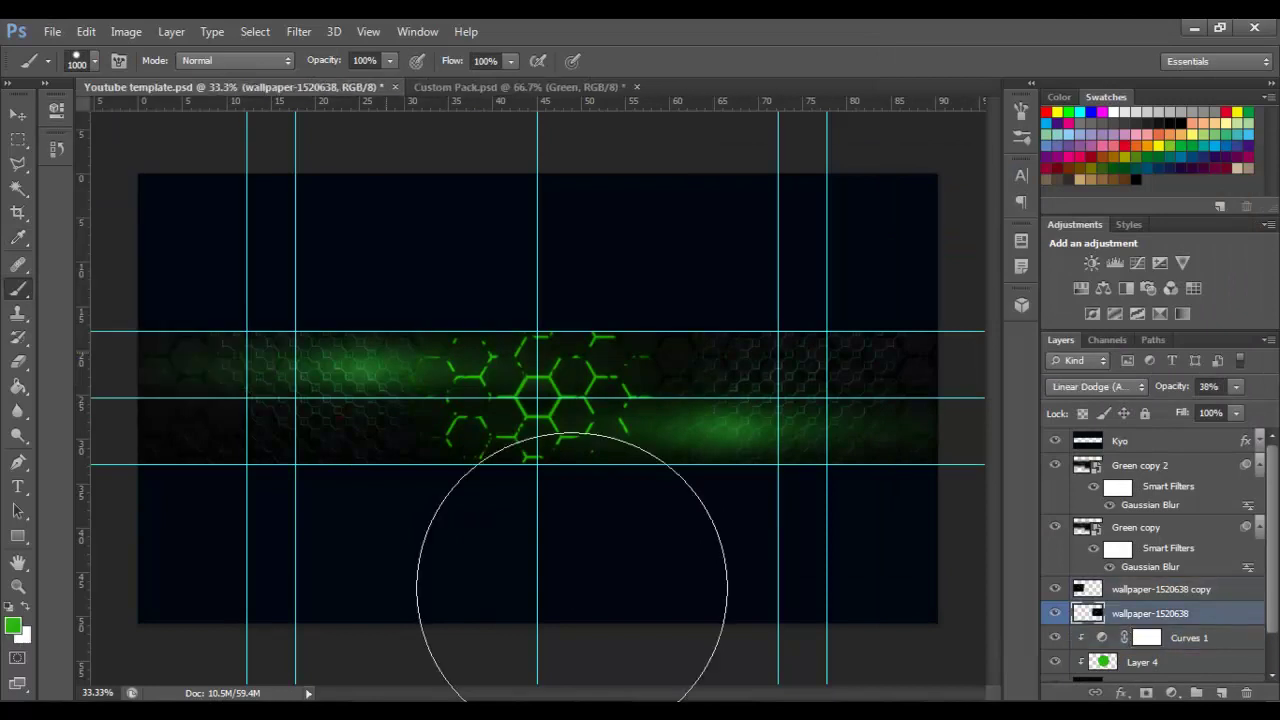
pyautogui.hotkey('ctrl', 'Tab')
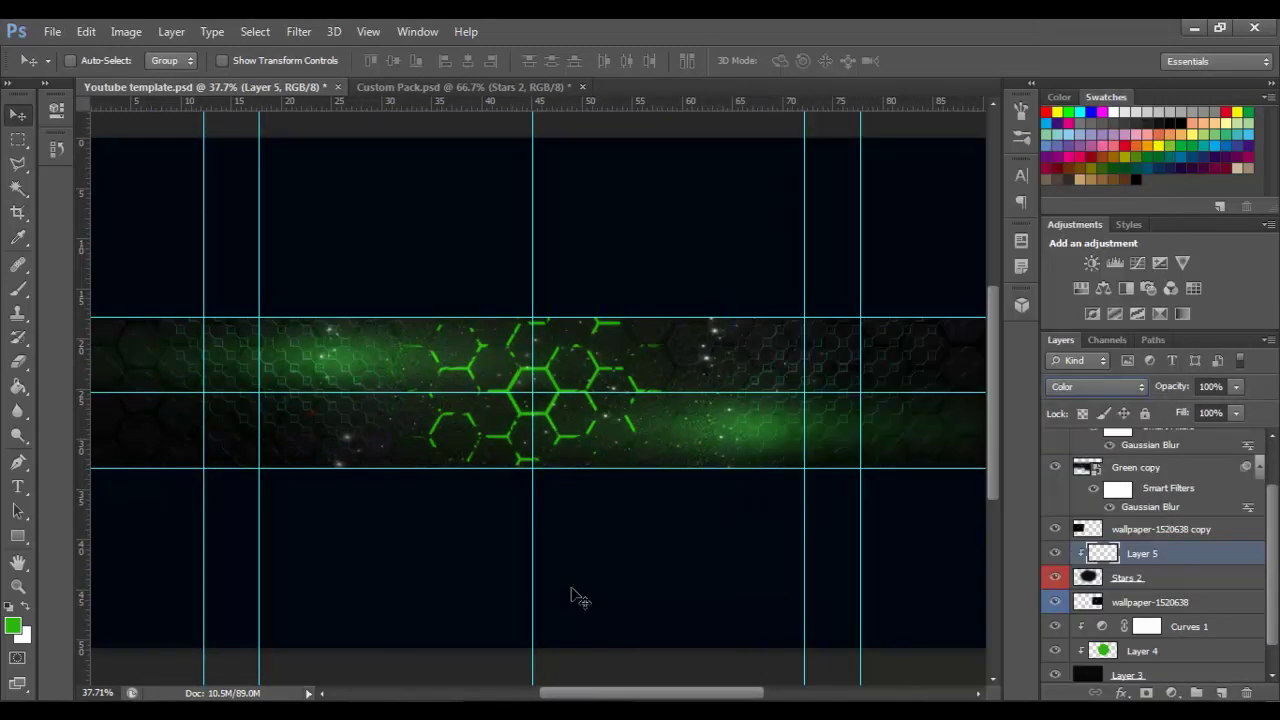
# Step: Duplicate the star layer and shift the copy right to spread stars along the band
pyautogui.write('b1')
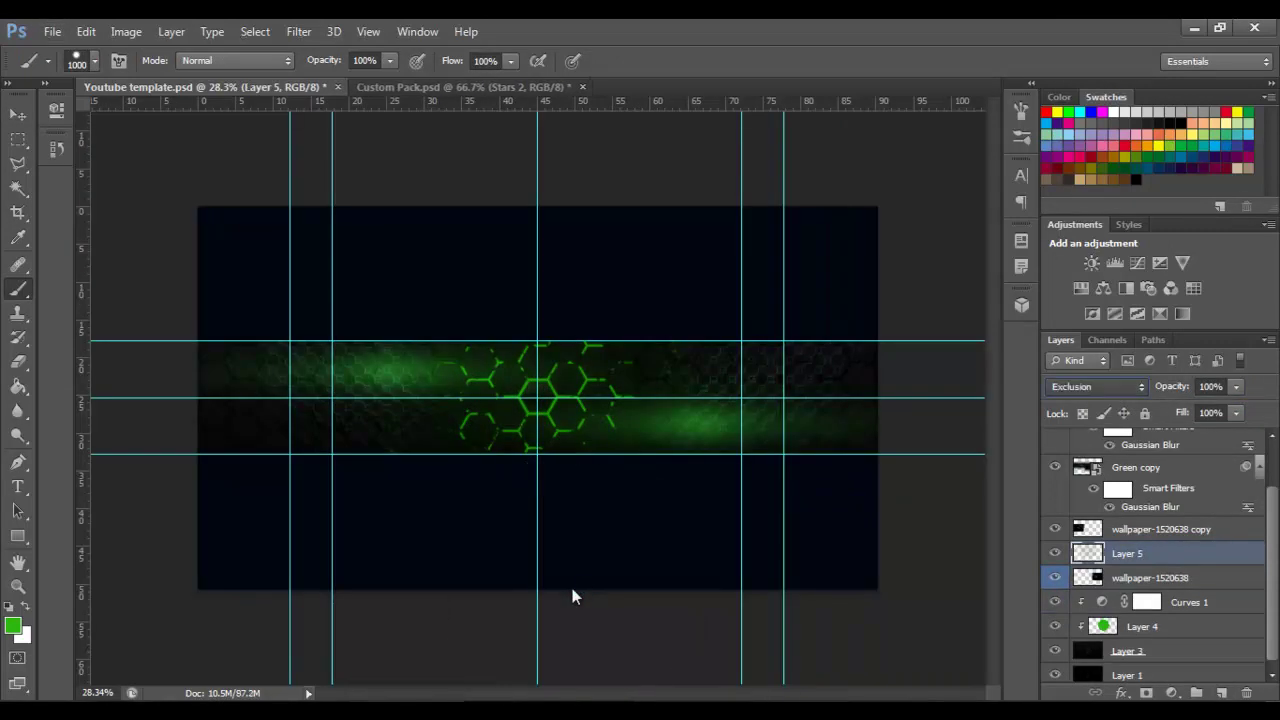
pyautogui.hotkey('ctrl', 'shift', 'alt', 't')
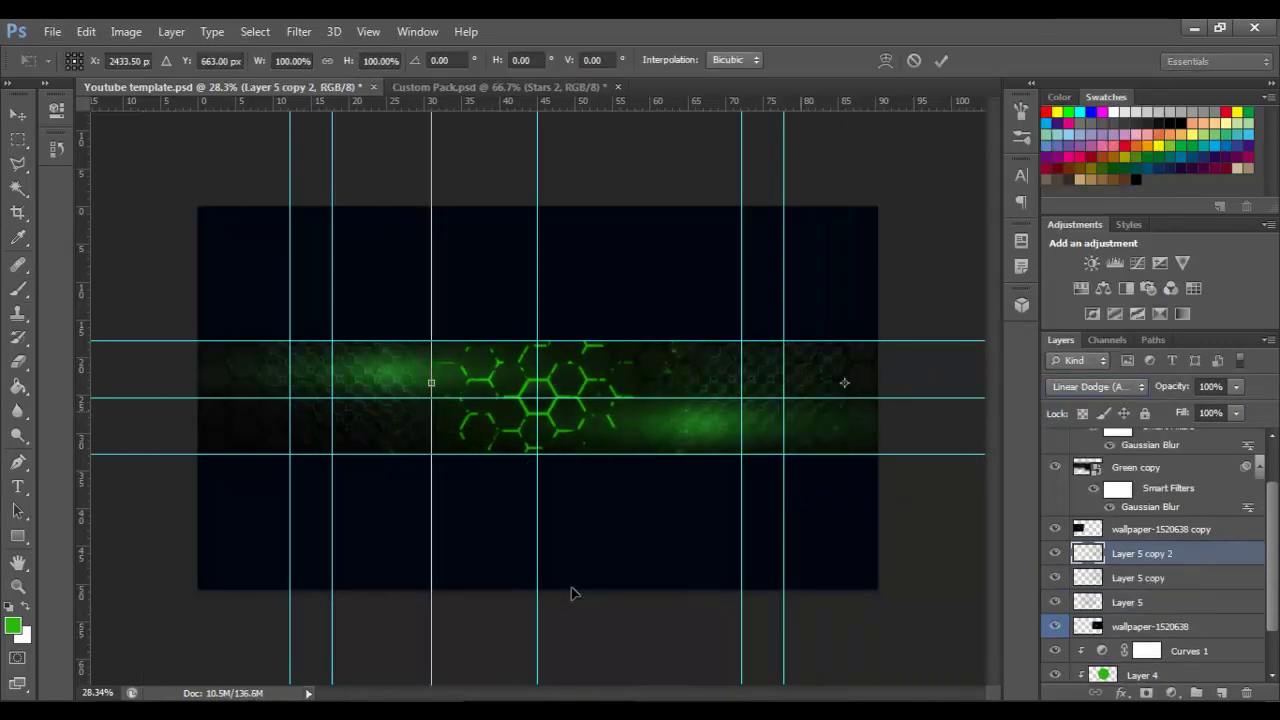
pyautogui.press('Return')
pyautogui.press('b')
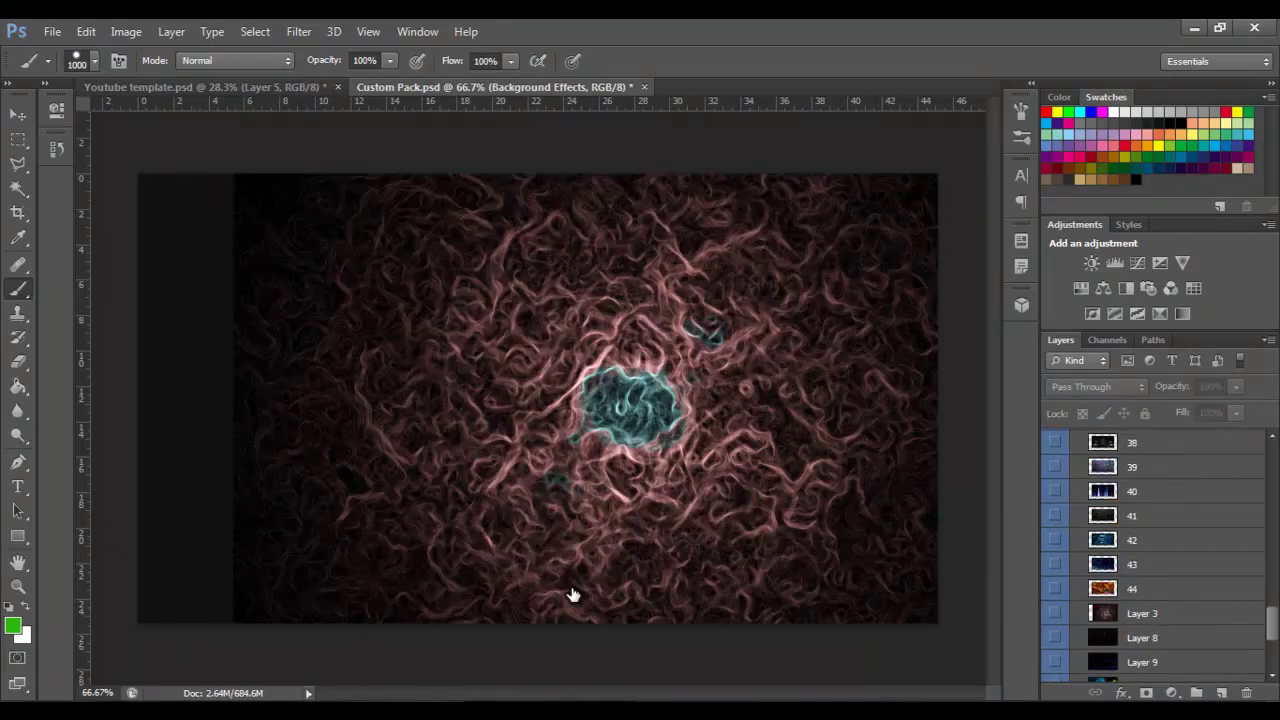
# Step: Close Custom Pack without saving and lower the hexagon layer's opacity
pyautogui.hotkey('ctrl', 'w')
pyautogui.press('n')
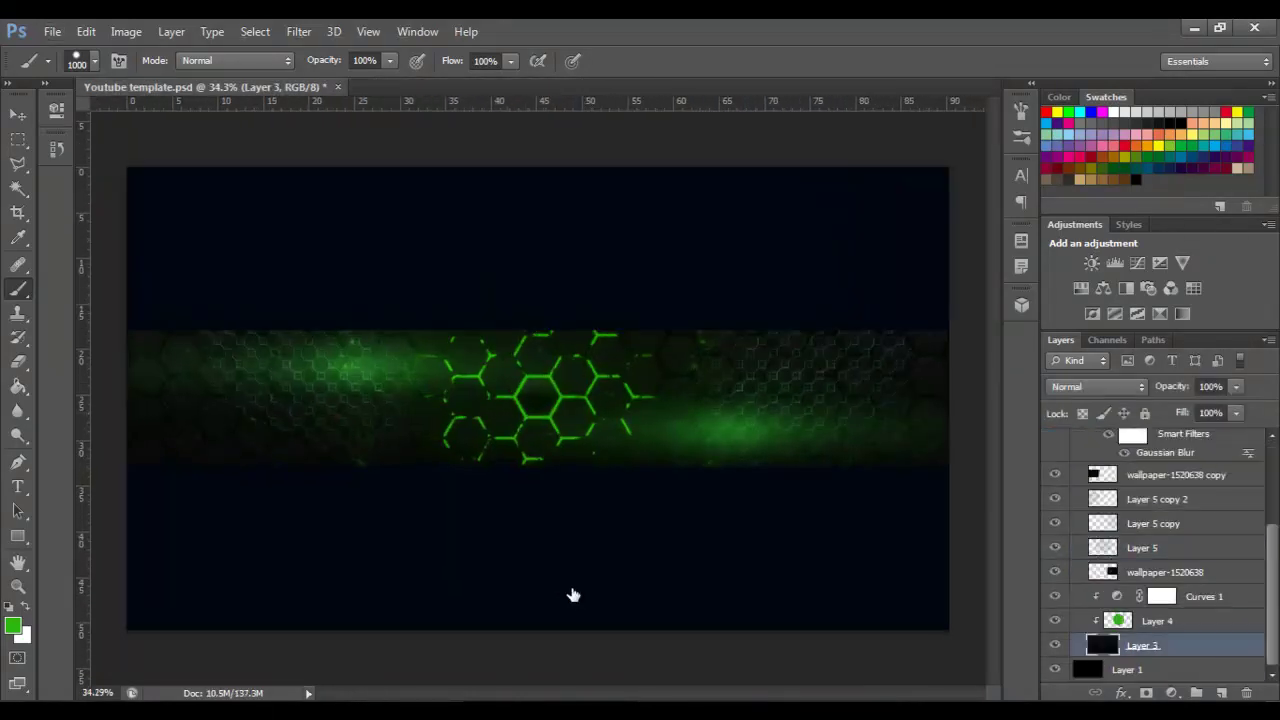
pyautogui.moveTo(572, 597); pyautogui.dragTo(571, 594)
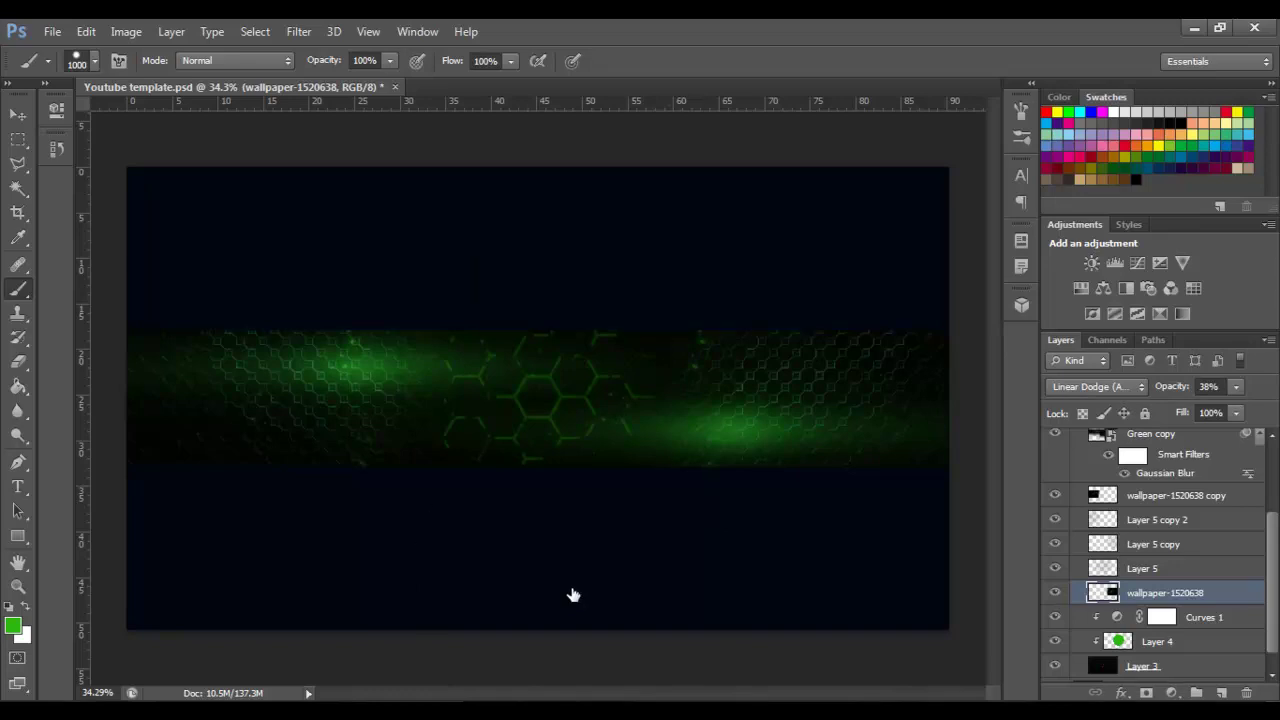
# Step: Group the three star layers, then group the background layers into a folder
pyautogui.hotkey('alt', ']')
pyautogui.hotkey('ctrl', 'g')
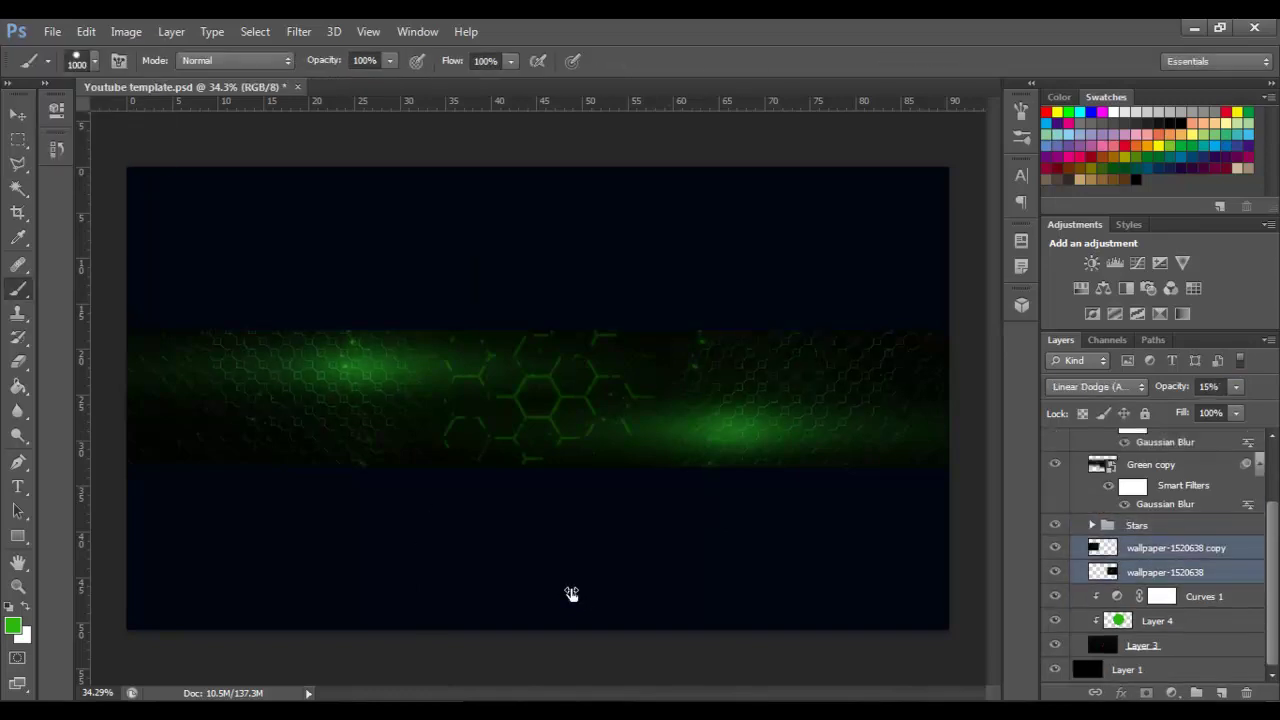
pyautogui.hotkey('ctrl', 'g')
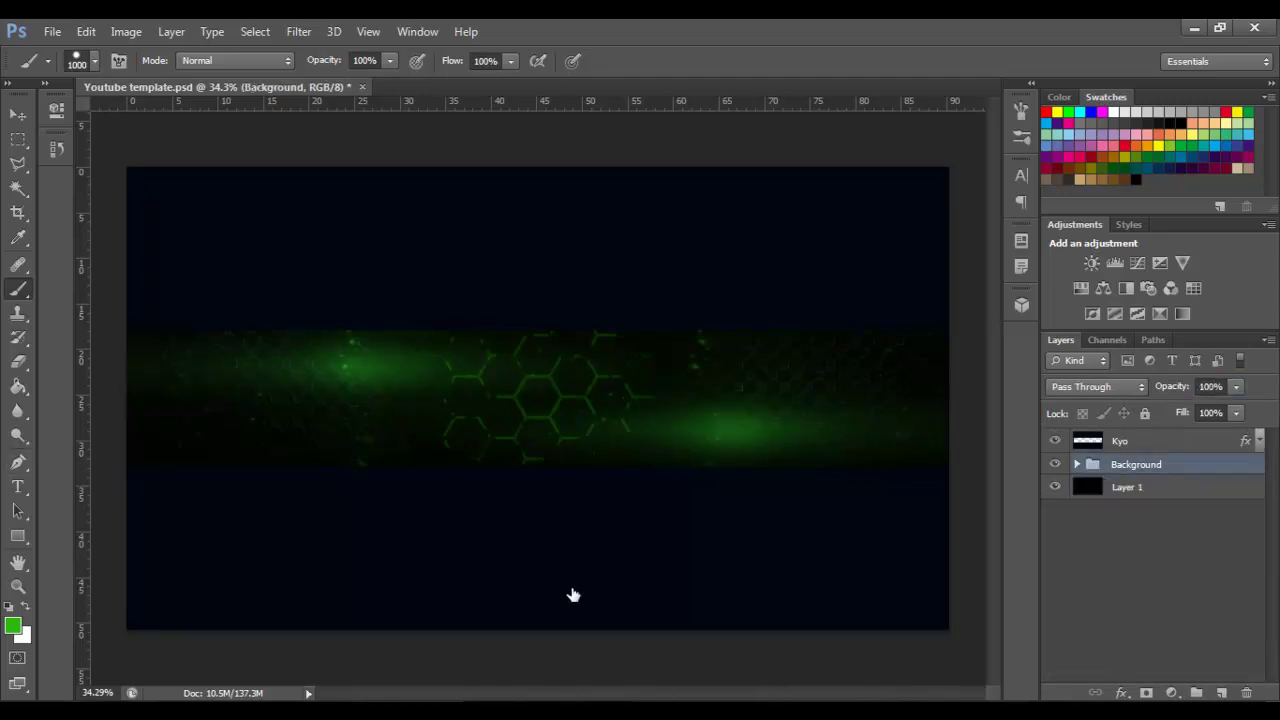
# Step: Shift thin horizontal slices of the merged background sideways to create a glitch look
pyautogui.scroll(1, 571, 588)
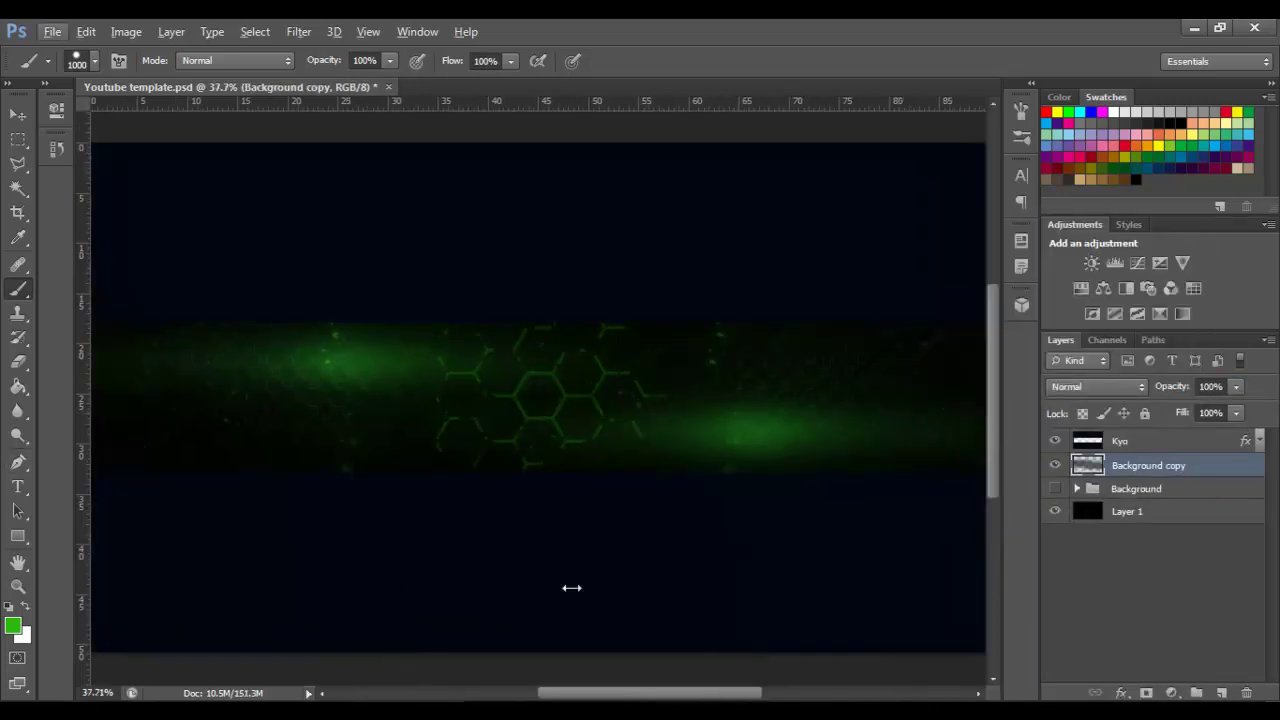
pyautogui.press('m')
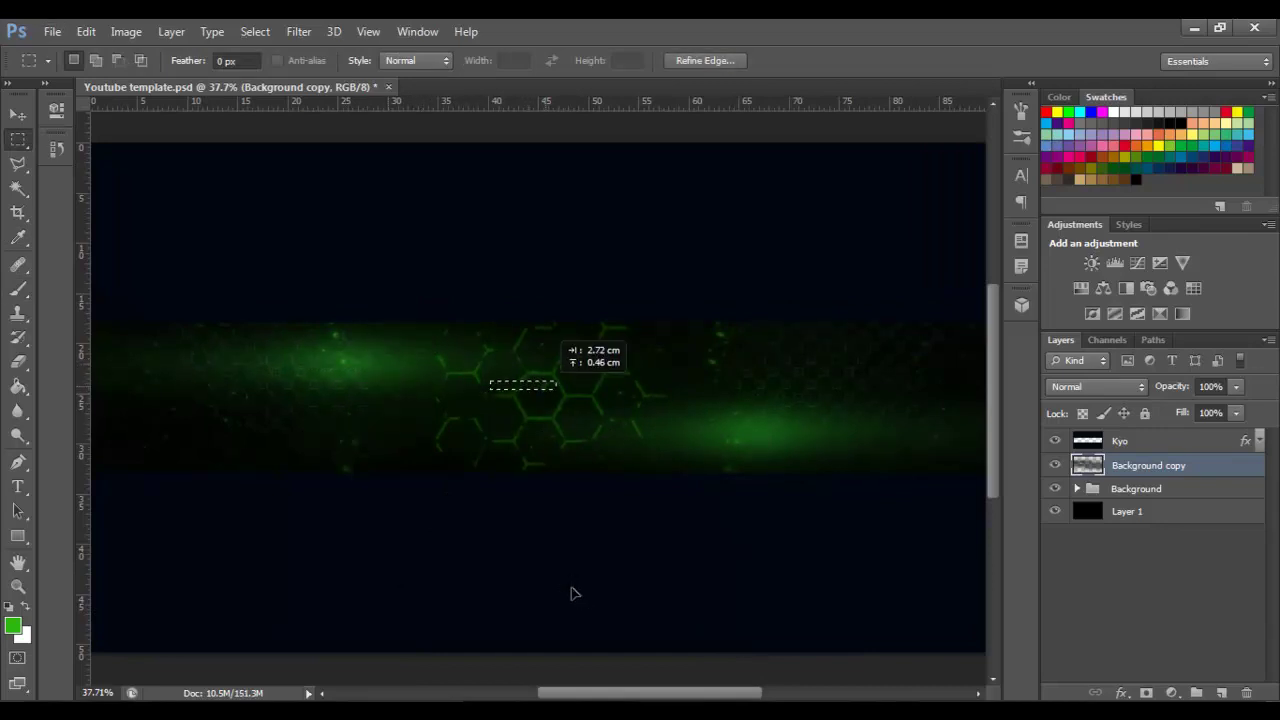
pyautogui.hscroll(2, 571, 590)
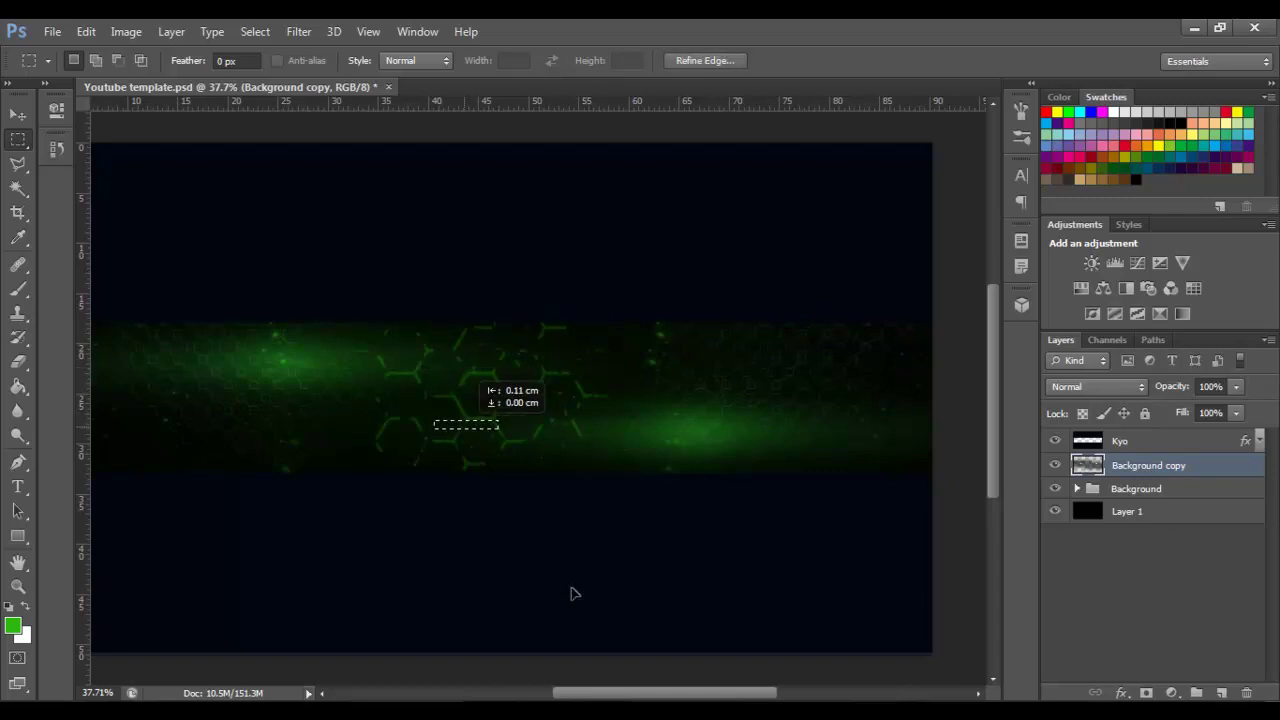
pyautogui.hscroll(-2, 572, 596)
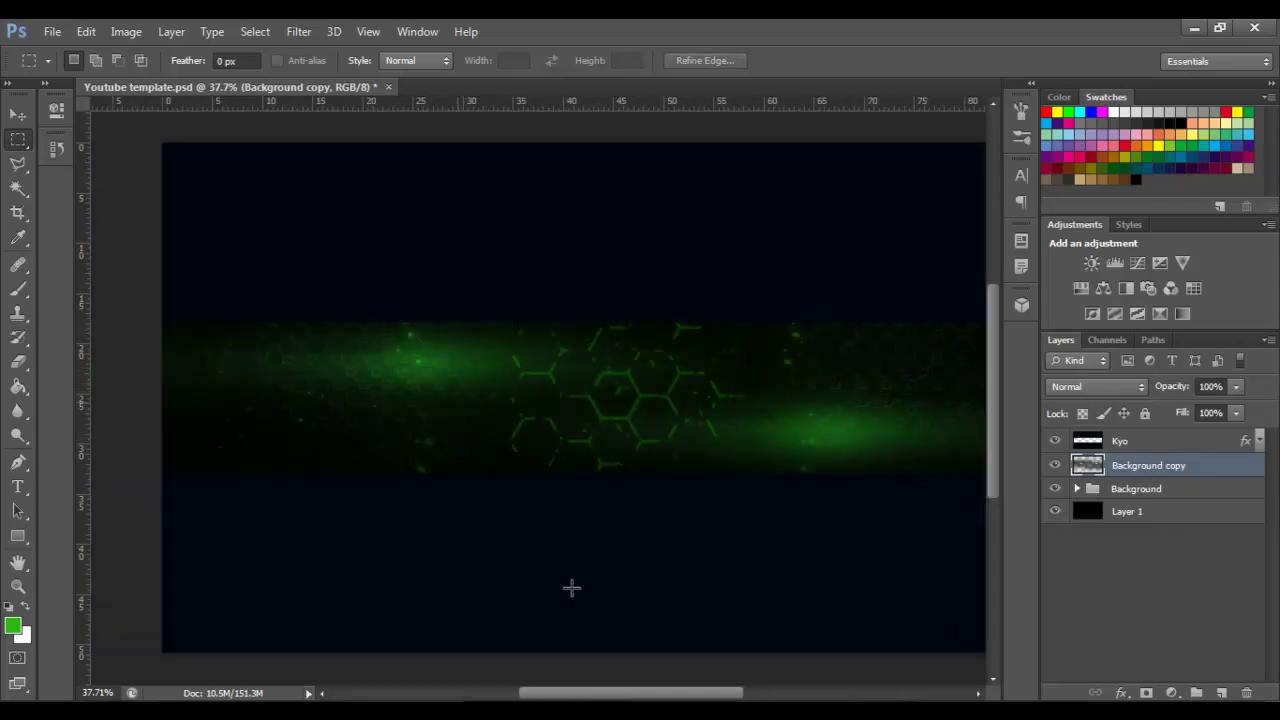
pyautogui.hscroll(-2, 572, 594)
pyautogui.hscroll(3, 572, 596)
pyautogui.click(572, 596)
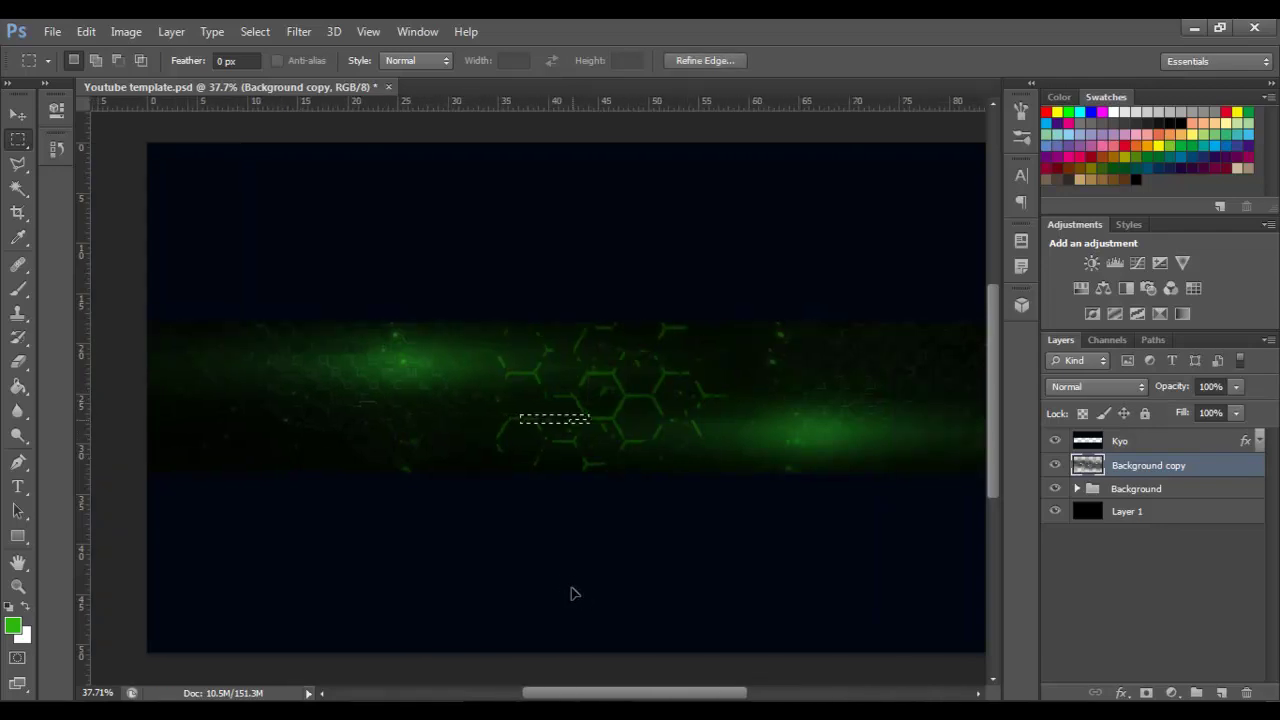
pyautogui.hscroll(3, 573, 594)
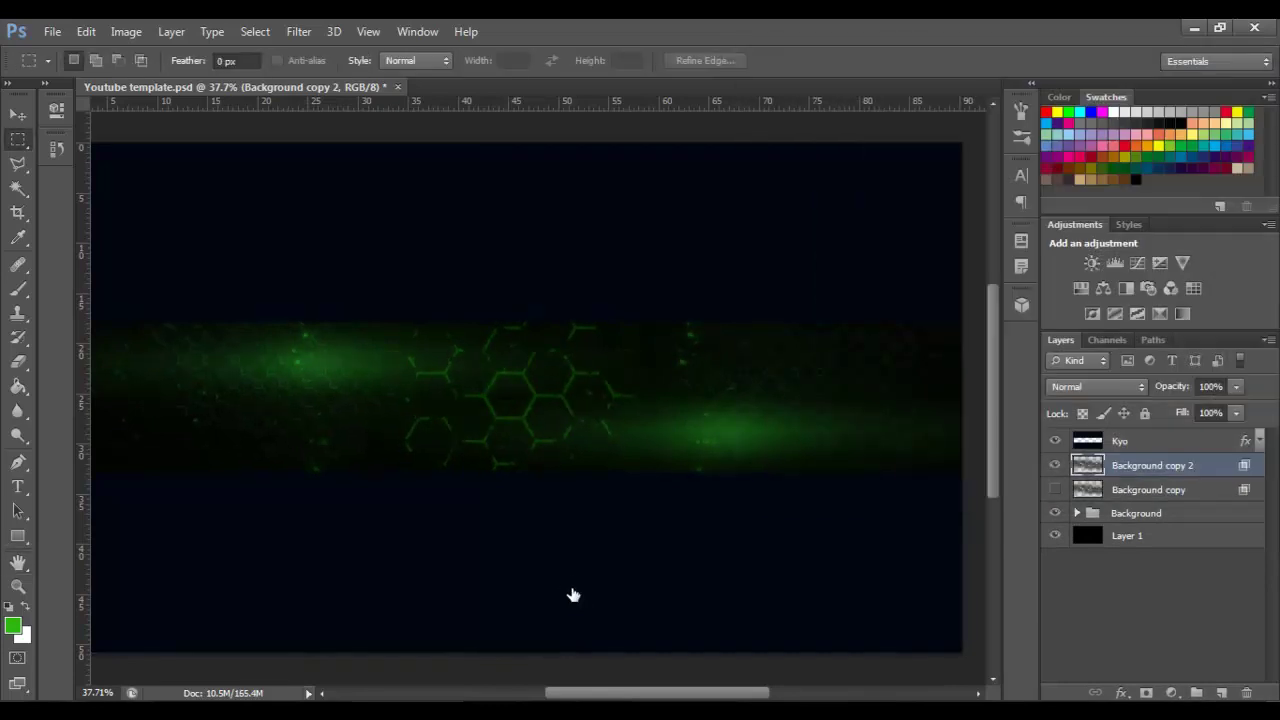
pyautogui.scroll(-1, 572, 595)
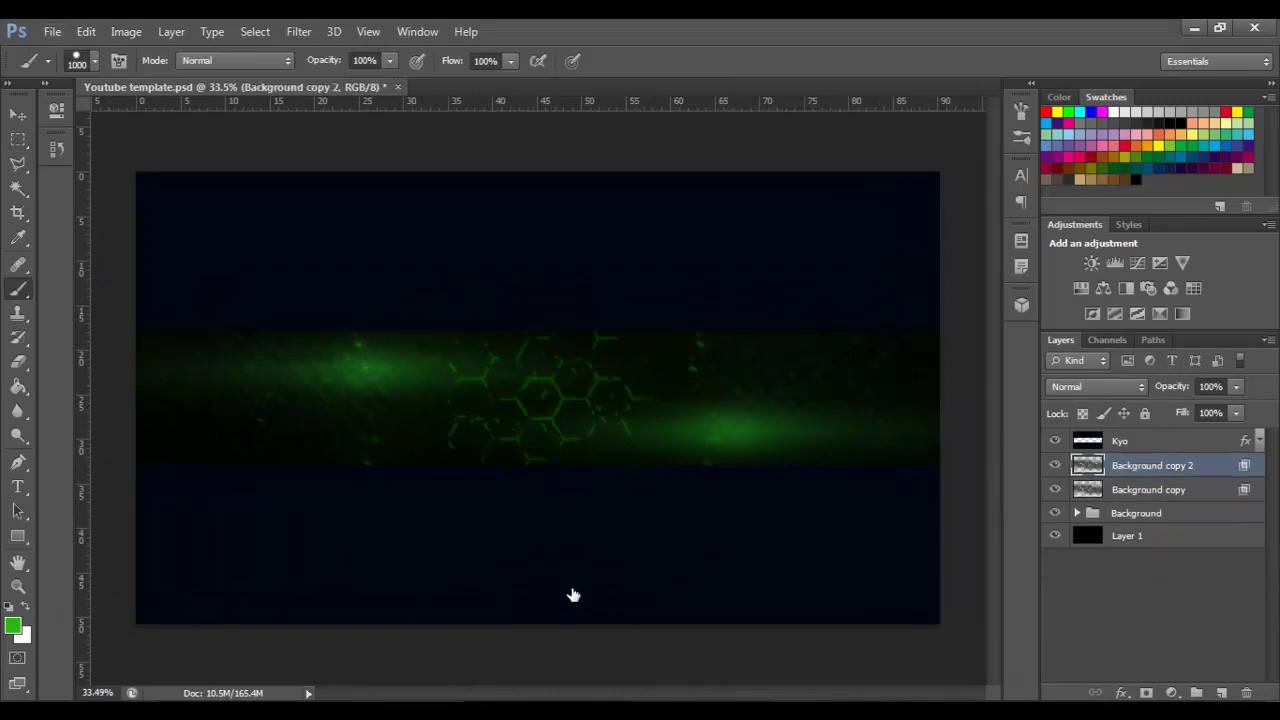
# Step: Name the background group BACKGROUND and place the MITCH title text in the band centre
pyautogui.write('BACKGROUND')
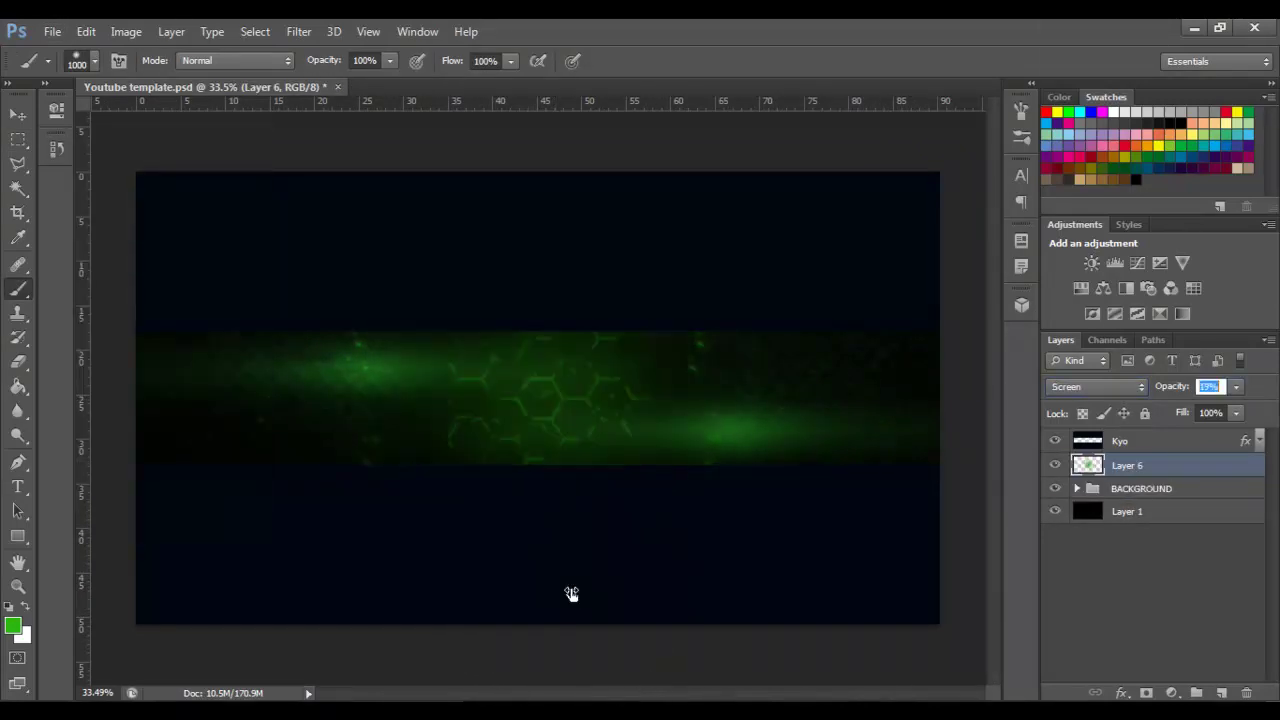
pyautogui.write('t')
pyautogui.click(527, 404)
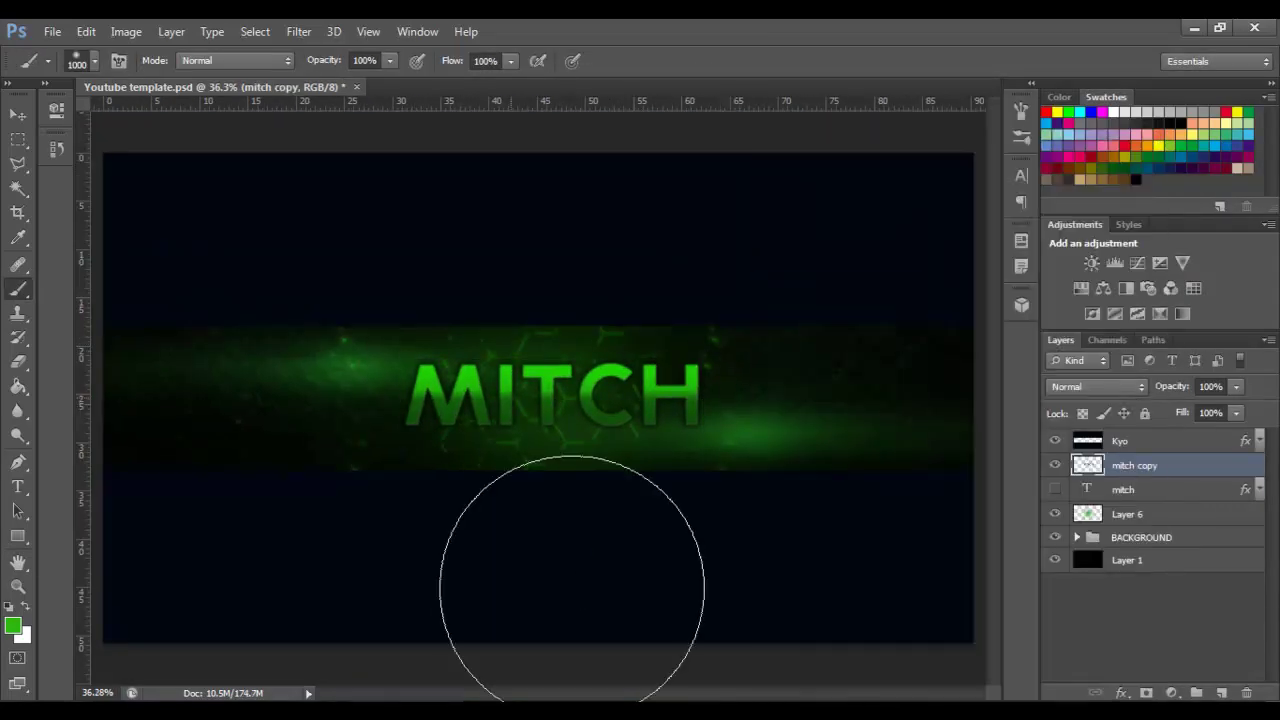
# Step: Zoom in on the MITCH title and select a thin slice across the M's base
pyautogui.press('m')
pyautogui.hotkey('ctrl', '+')
pyautogui.hotkey('ctrl', '+')
pyautogui.hotkey('ctrl', '+')
pyautogui.press('Return')
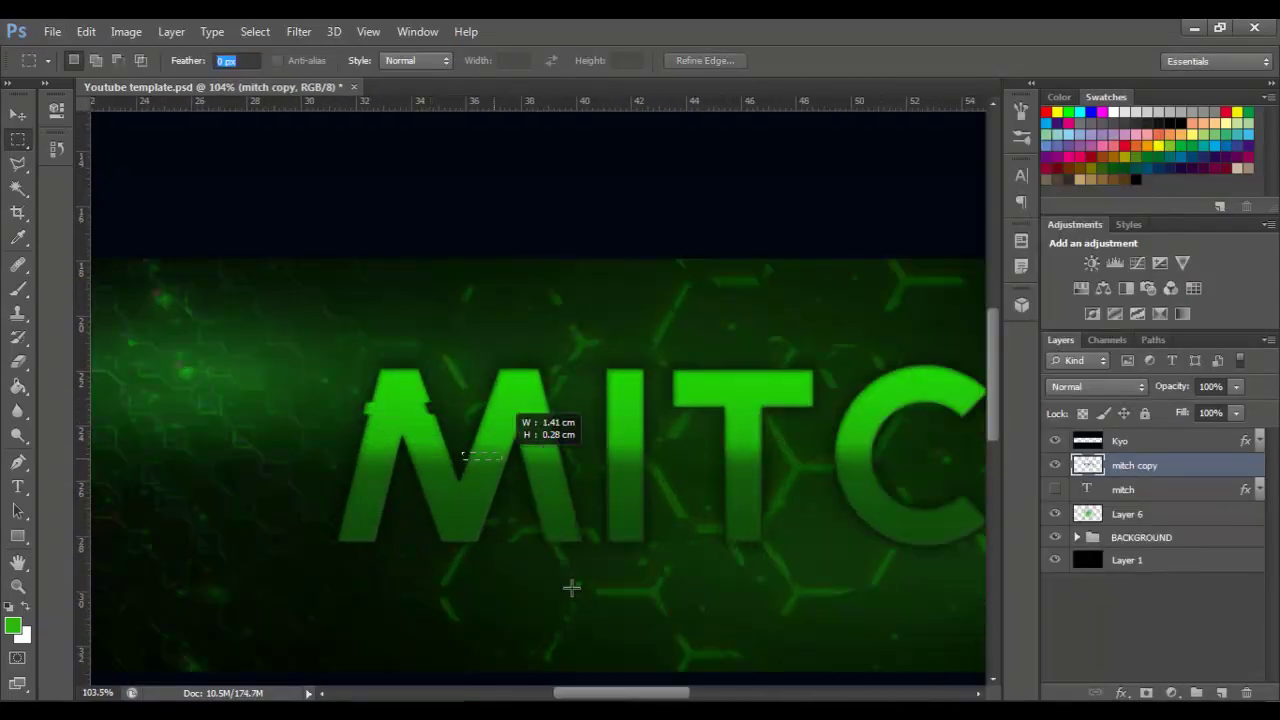
pyautogui.moveTo(384, 553); pyautogui.dragTo(422, 558)
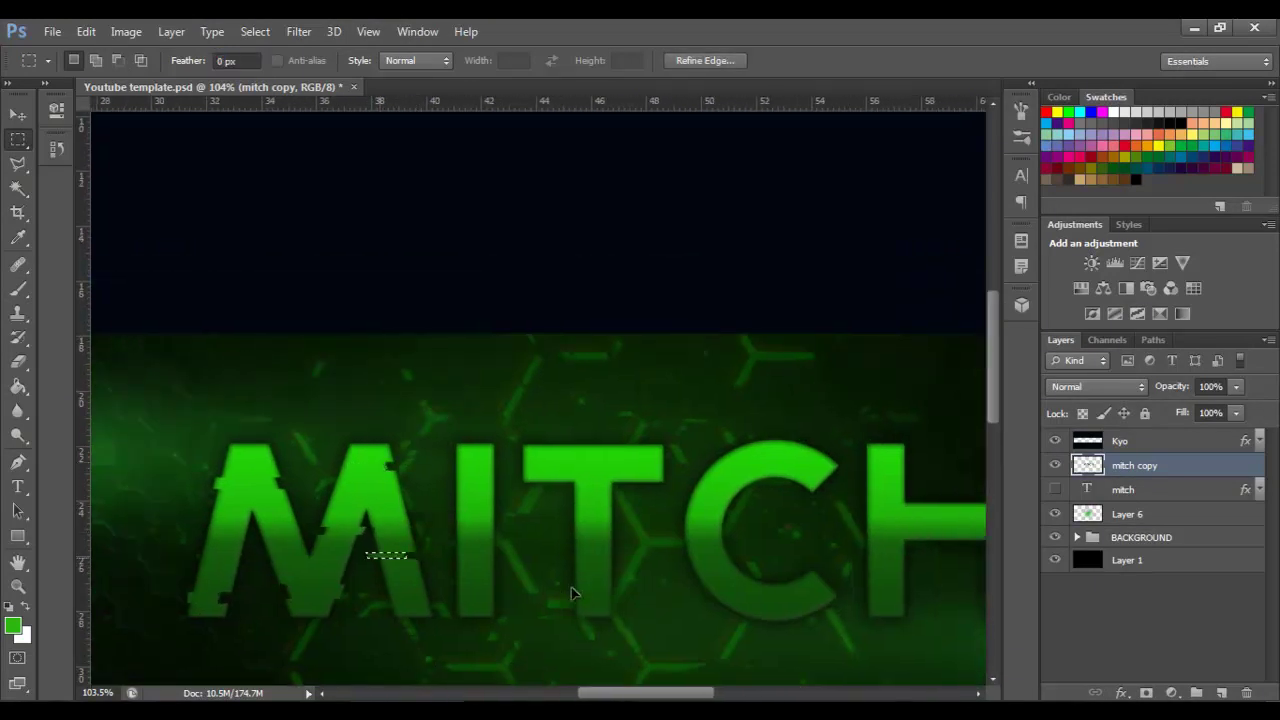
pyautogui.scroll(3, 571, 588)
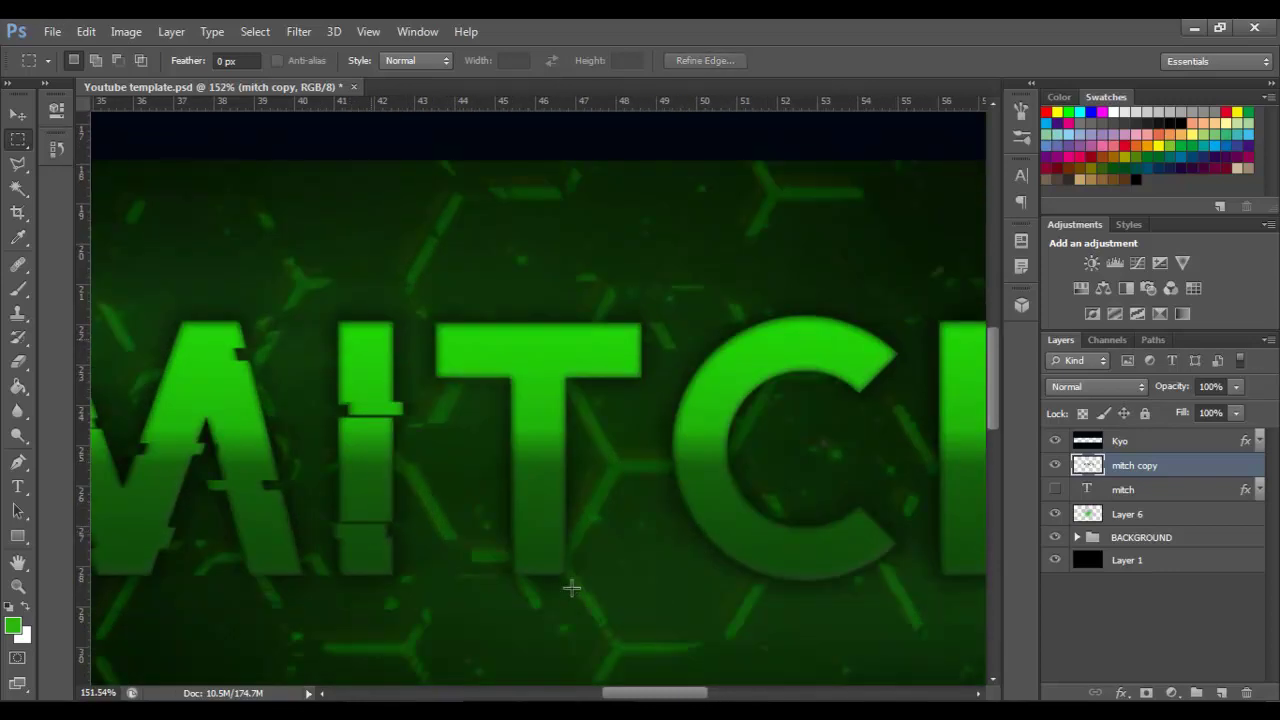
pyautogui.click(577, 595)
pyautogui.scroll(1, 574, 592)
pyautogui.hscroll(2, 574, 592)
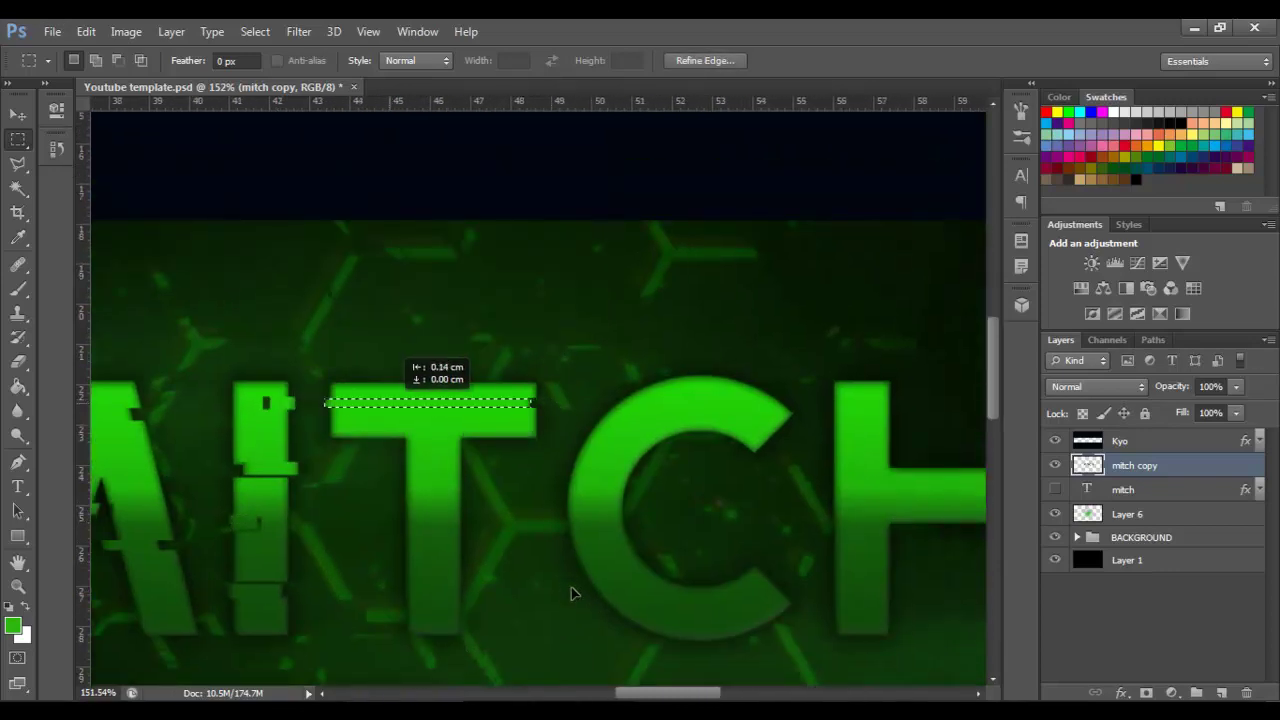
# Step: Shift glitch strips at the top and bottom of the T sideways
pyautogui.moveTo(475, 431); pyautogui.dragTo(485, 431)
pyautogui.scroll(-2, 571, 593)
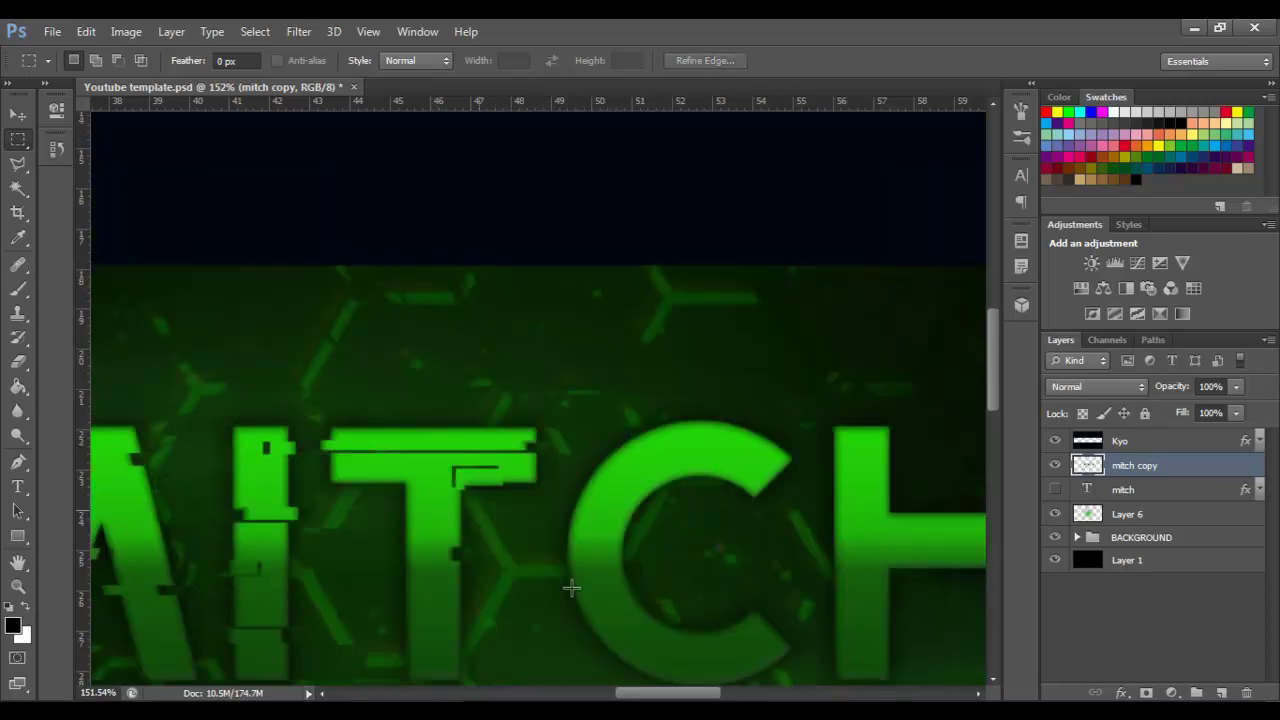
pyautogui.hscroll(-2, 571, 593)
pyautogui.moveTo(478, 530); pyautogui.dragTo(535, 536)
pyautogui.hotkey('ctrl', 'shift', 'd')
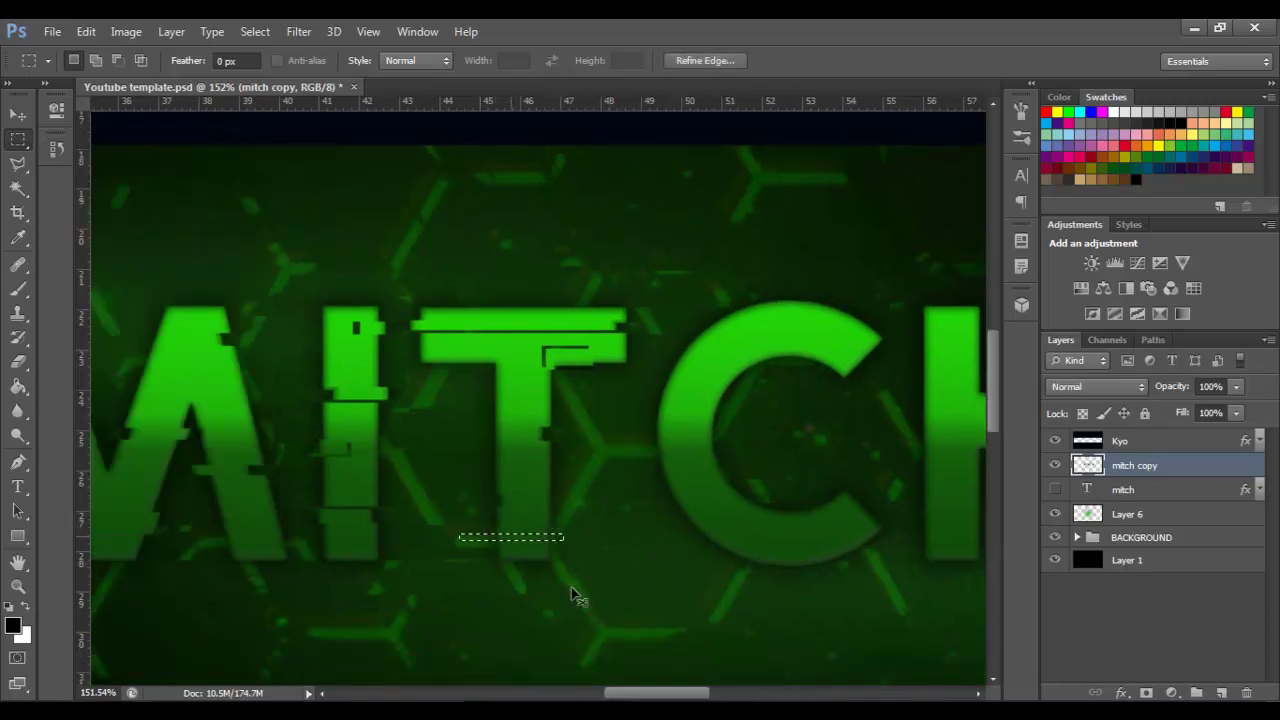
# Step: Shift a thin strip across the C and H sideways and save the banner
pyautogui.moveTo(571, 594); pyautogui.dragTo(571, 588)
pyautogui.scroll(3, 571, 590)
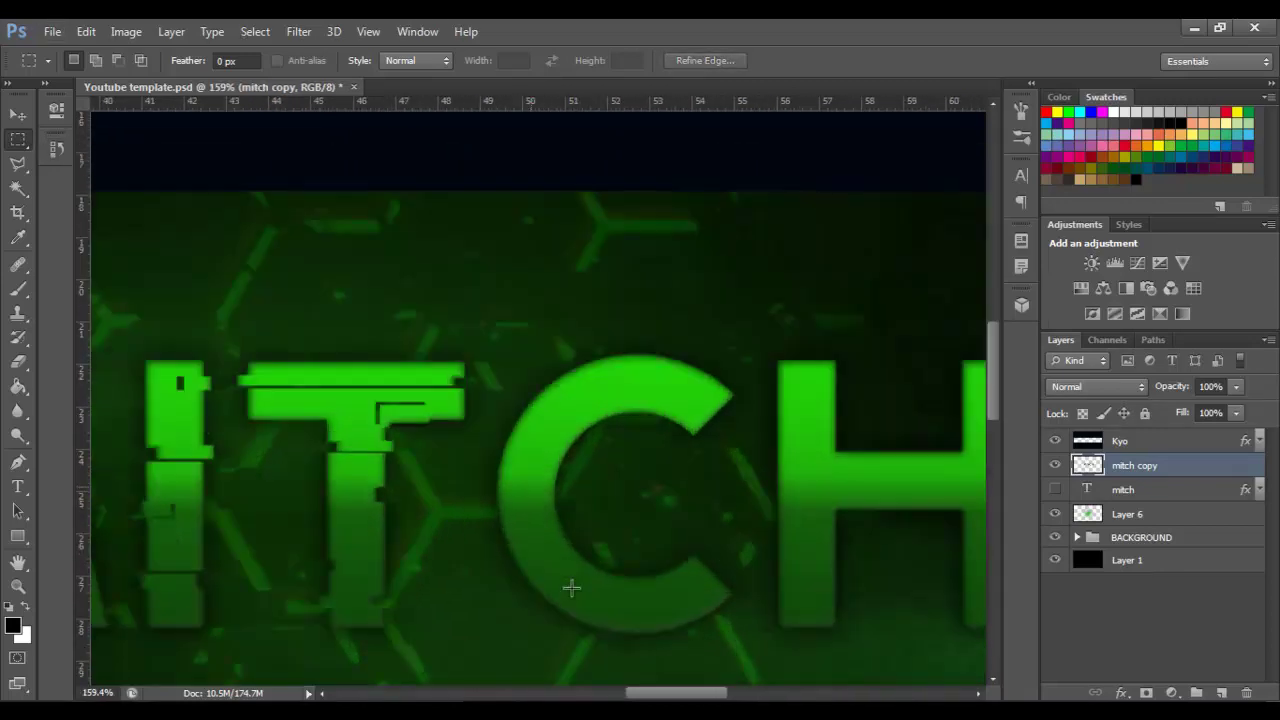
pyautogui.scroll(-2, 571, 588)
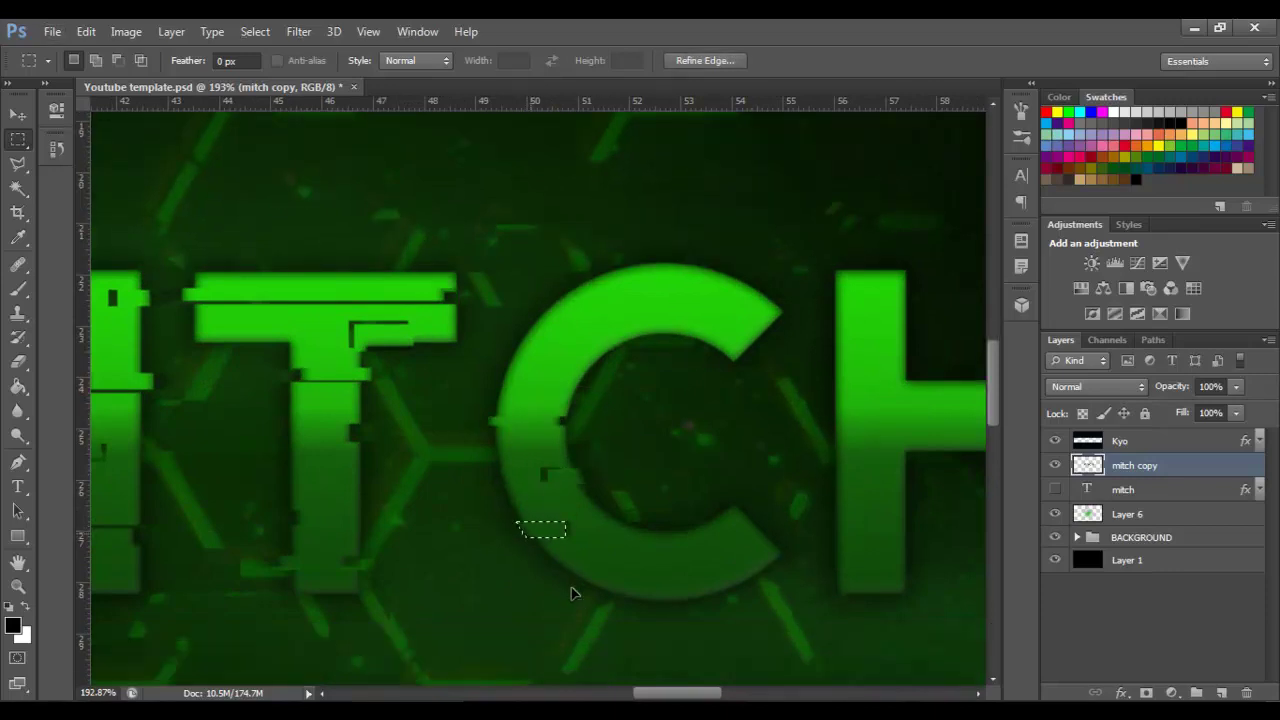
pyautogui.hscroll(3, 571, 594)
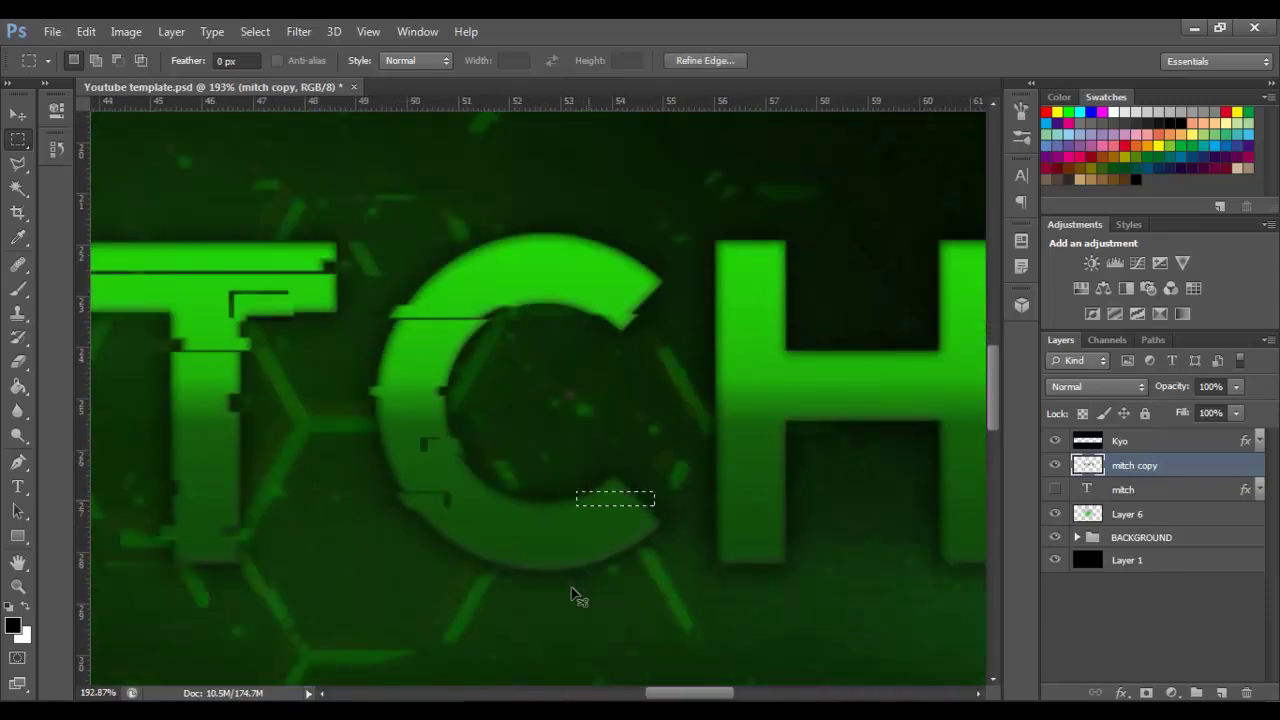
pyautogui.scroll(3, 571, 588)
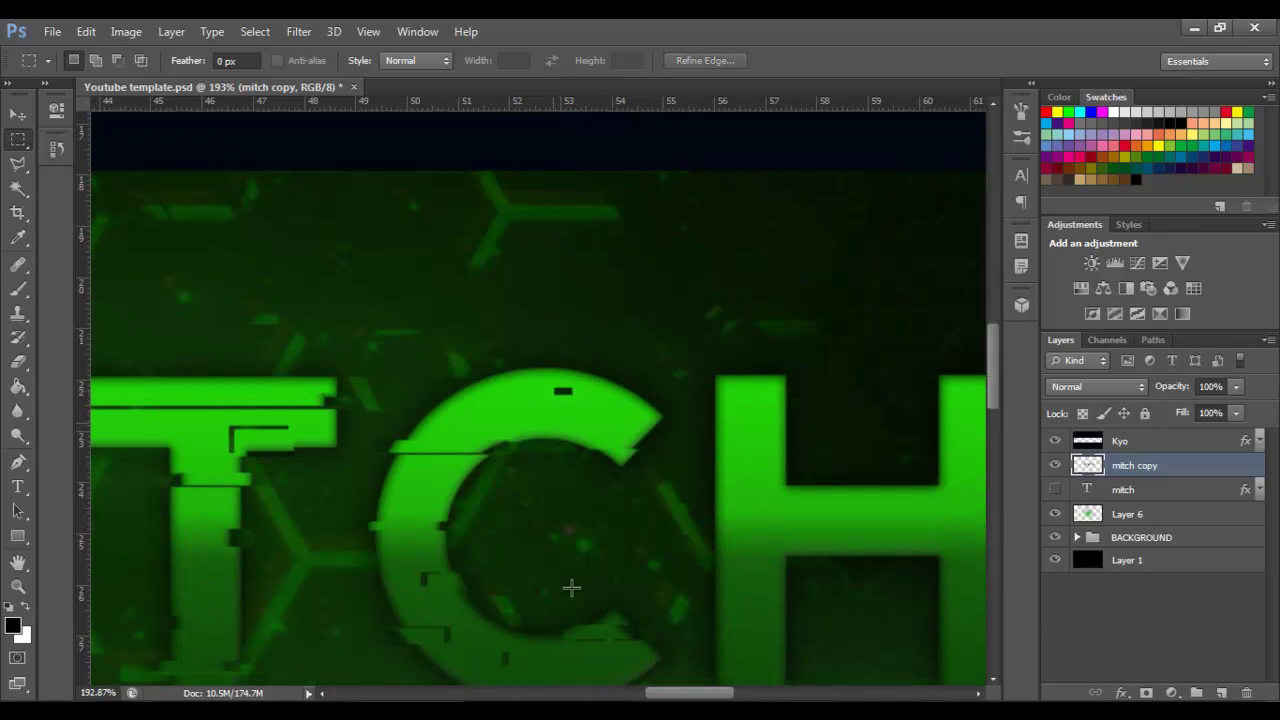
pyautogui.scroll(-2, 571, 594)
pyautogui.scroll(2, 571, 590)
pyautogui.hotkey('ctrl', 's')
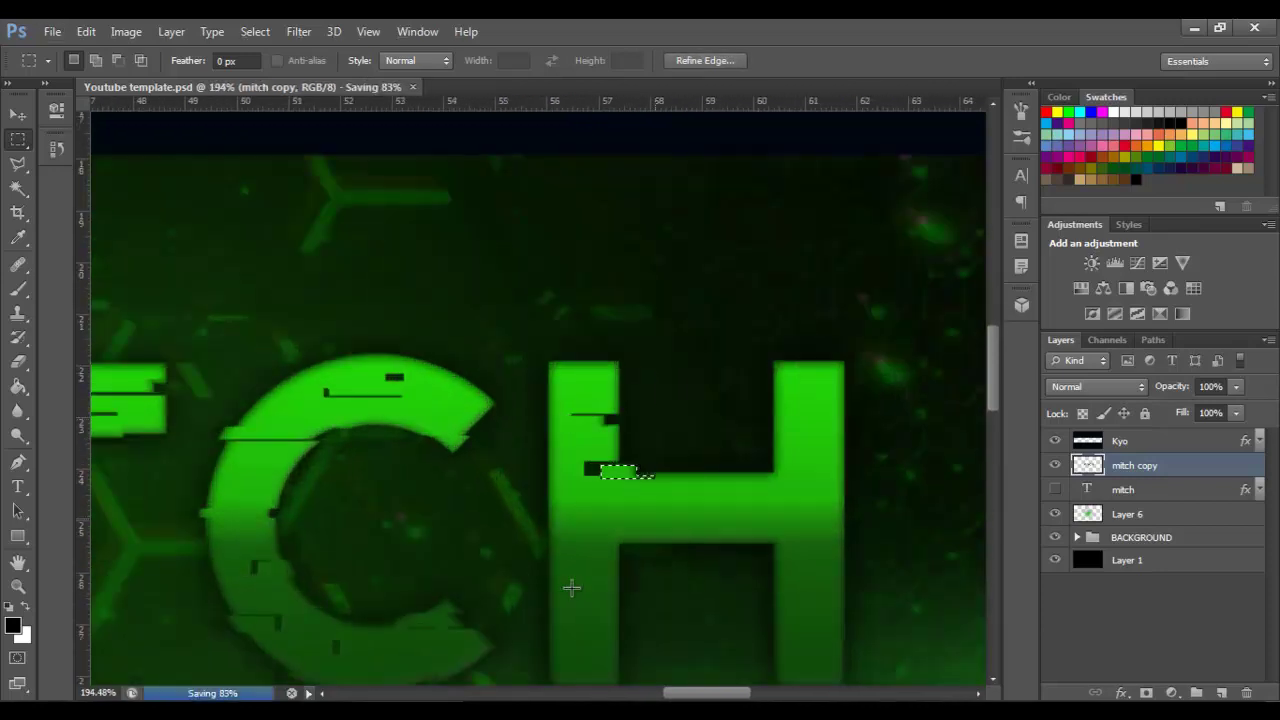
pyautogui.scroll(-2, 571, 588)
pyautogui.hscroll(2, 571, 588)
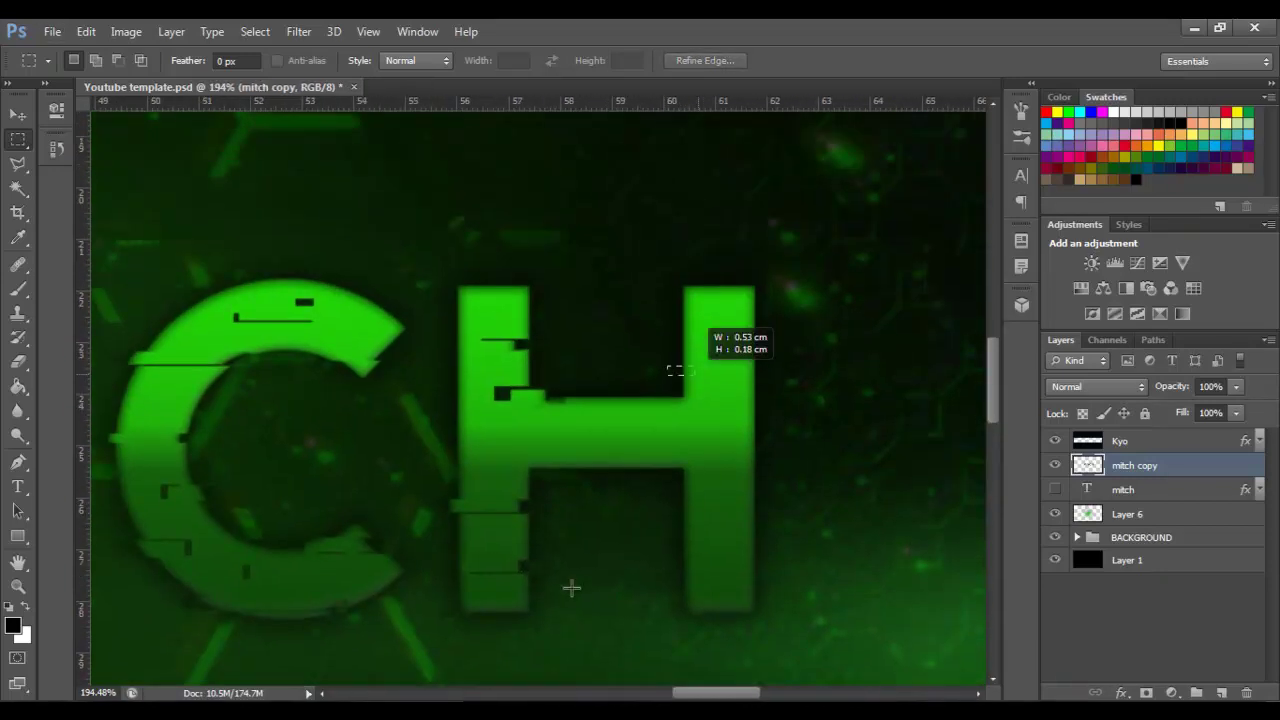
pyautogui.scroll(-2, 571, 590)
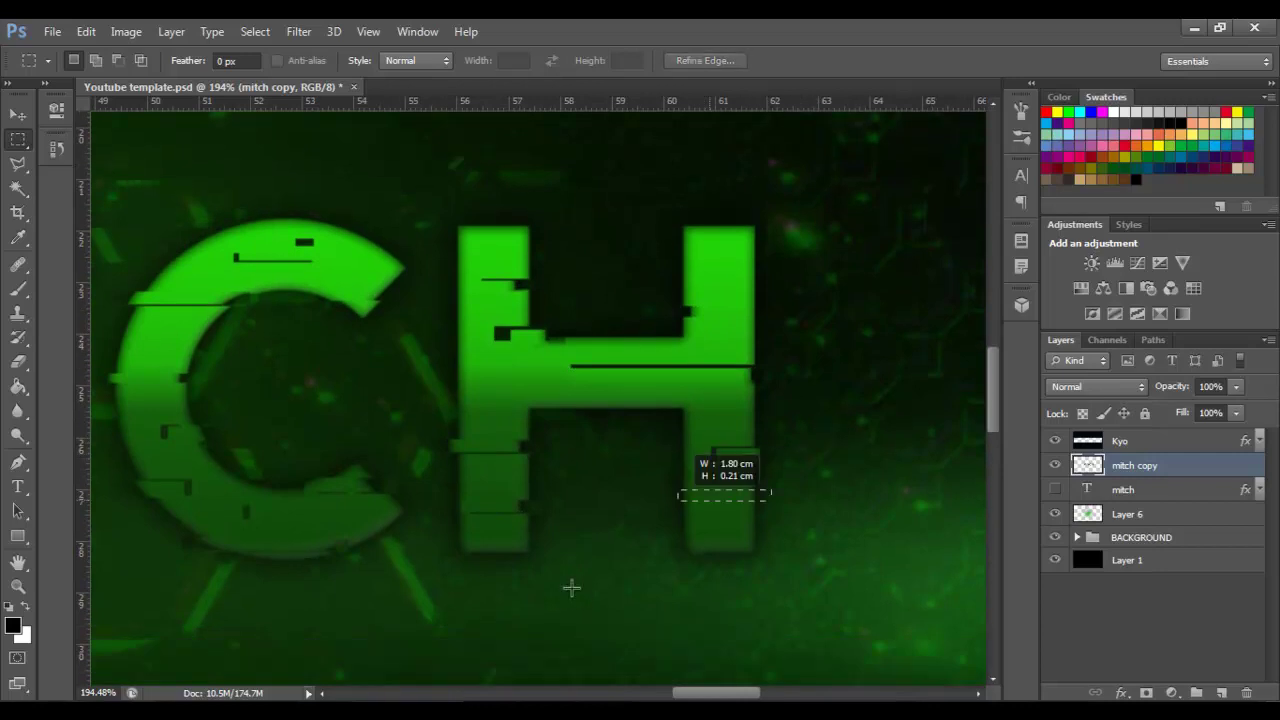
pyautogui.scroll(2, 571, 588)
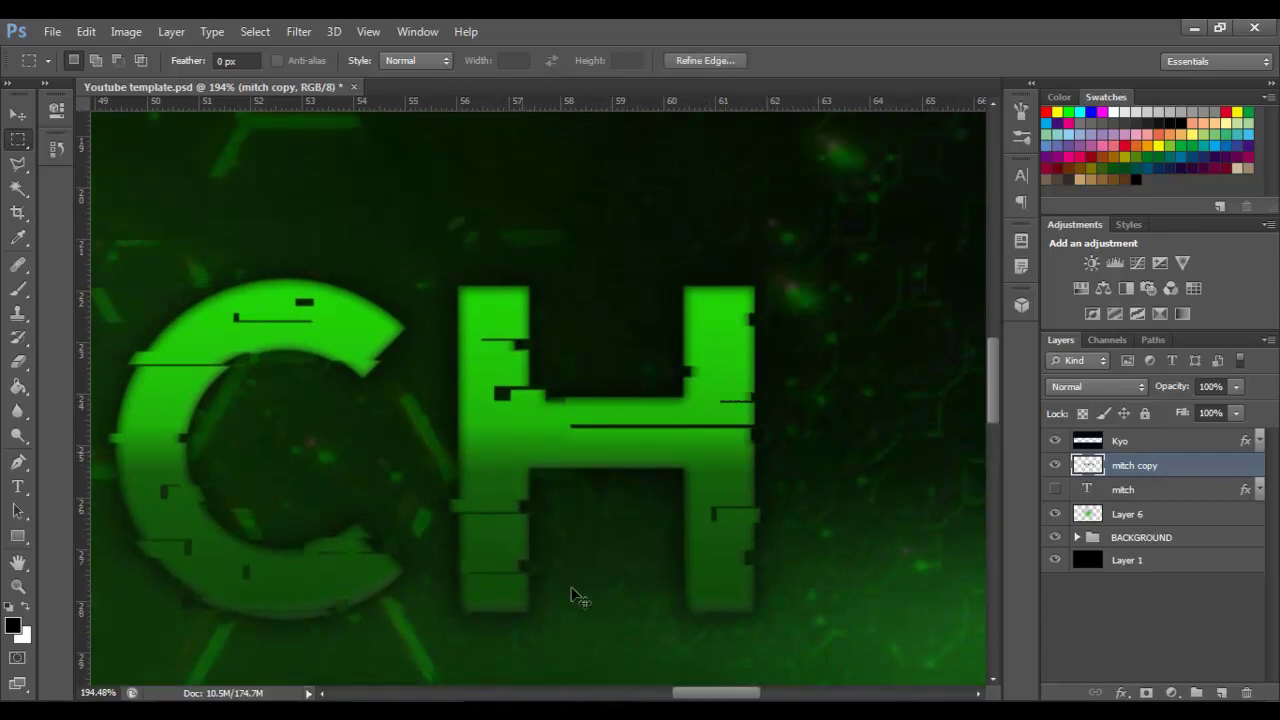
# Step: Zoom out to the whole banner, cancel the transform and step back in history
pyautogui.hotkey('ctrl', '0')
pyautogui.hotkey('ctrl', 't')
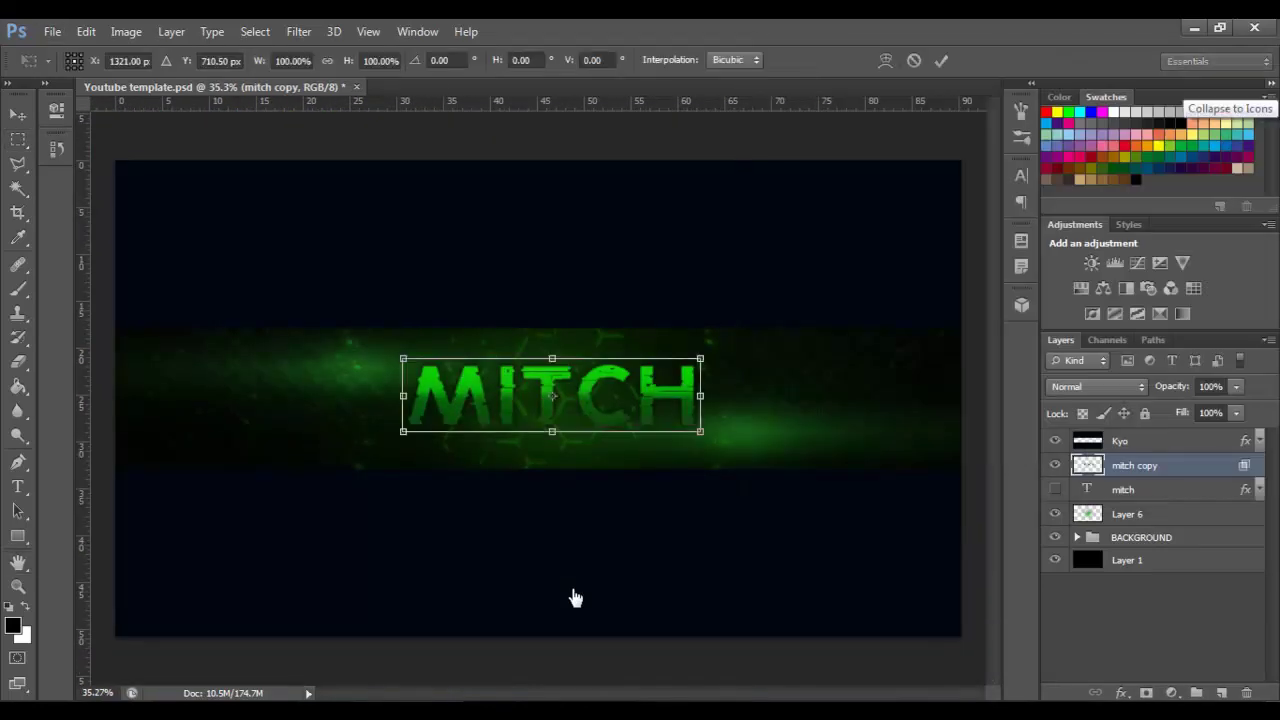
pyautogui.press('Escape')
pyautogui.hotkey('ctrl', 'alt', 'z')
pyautogui.hotkey('ctrl', 'alt', 'z')
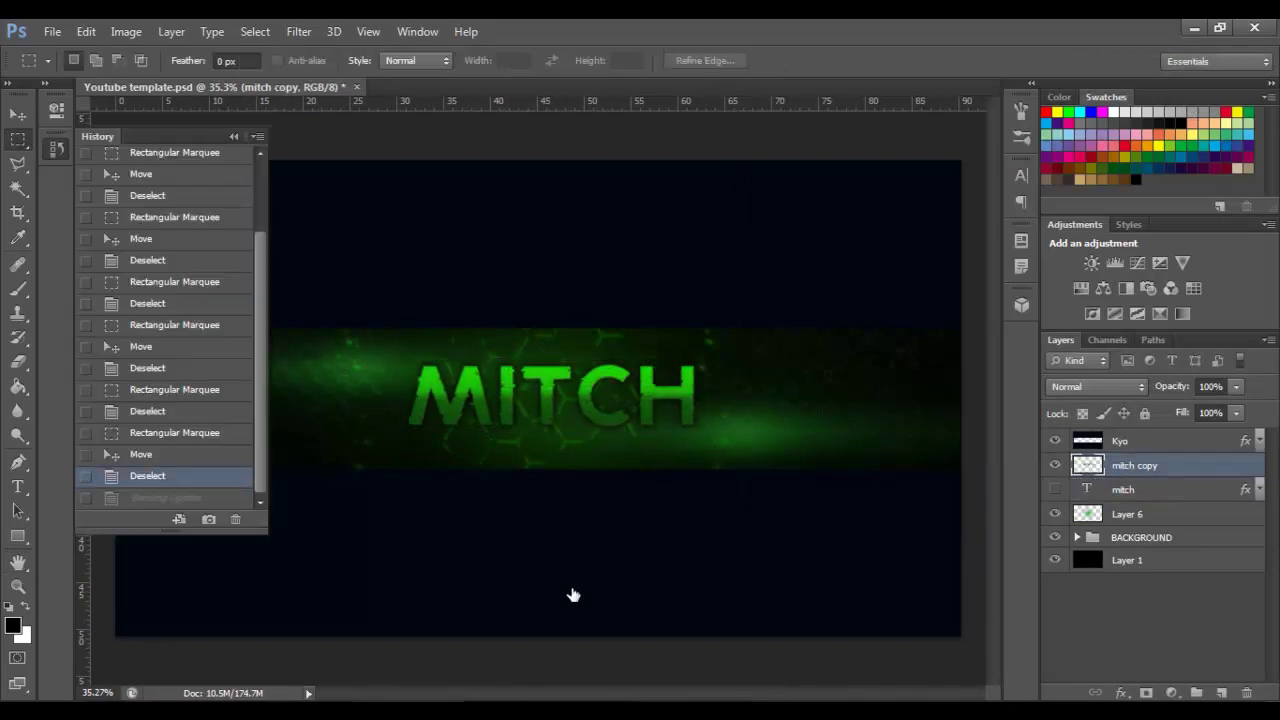
# Step: Duplicate the glitched MITCH layer and nudge the copy slightly right and down
pyautogui.hotkey('ctrl', '+')
pyautogui.hotkey('ctrl', 't')
pyautogui.press('Return')
pyautogui.hotkey('ctrl', 'j')
pyautogui.hotkey('ctrl', 't')
pyautogui.press('Right')
pyautogui.press('Right')
pyautogui.press('Right')
pyautogui.press('Down')
pyautogui.press('Down')
pyautogui.press('Down')
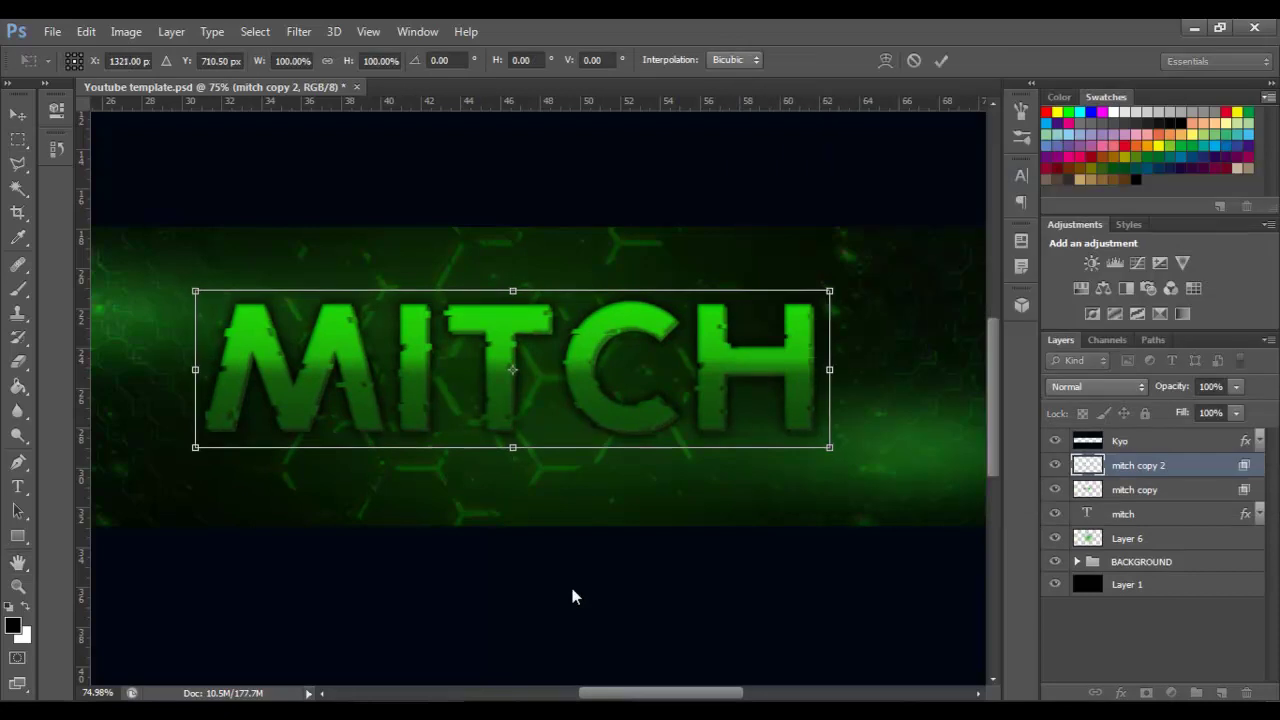
pyautogui.press('Return')
# Step: Hide the duplicate, Motion Blur the first glitch copy, and set text size to 48 pt
pyautogui.hotkey('ctrl', '+')
pyautogui.hotkey('ctrl', '+')
pyautogui.click(1055, 465)
pyautogui.click(1134, 489)
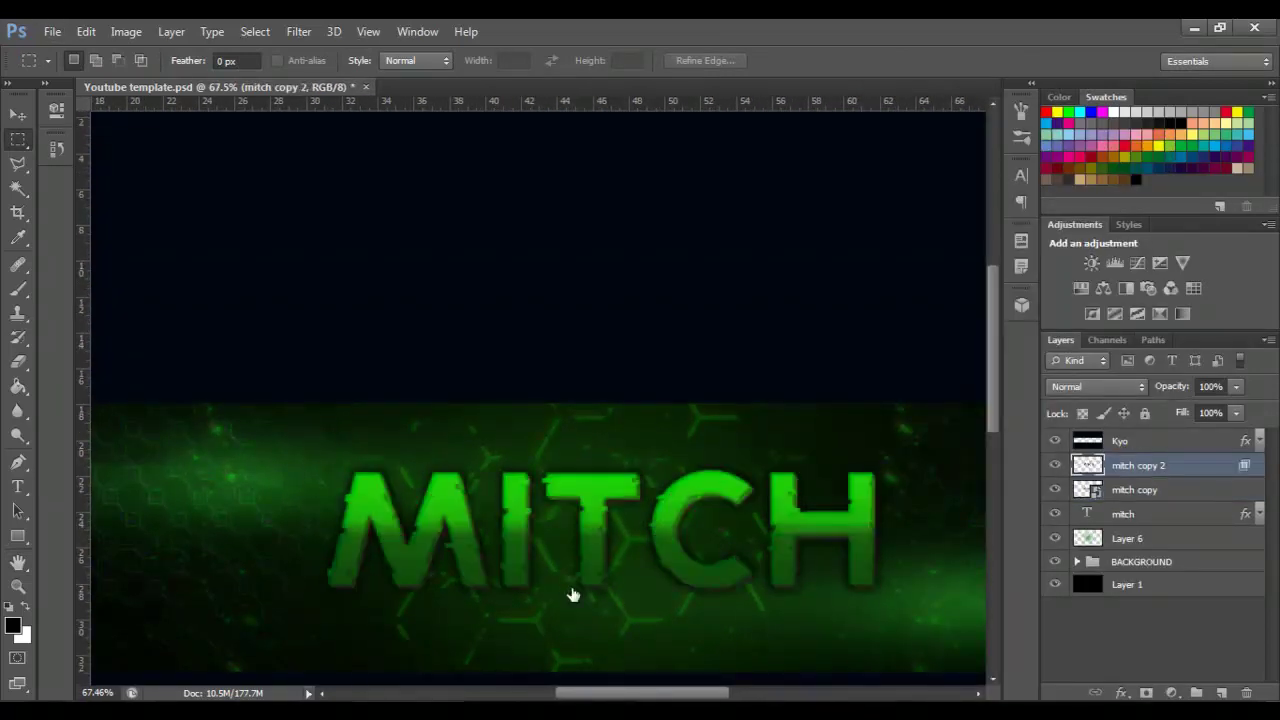
pyautogui.press('Return')
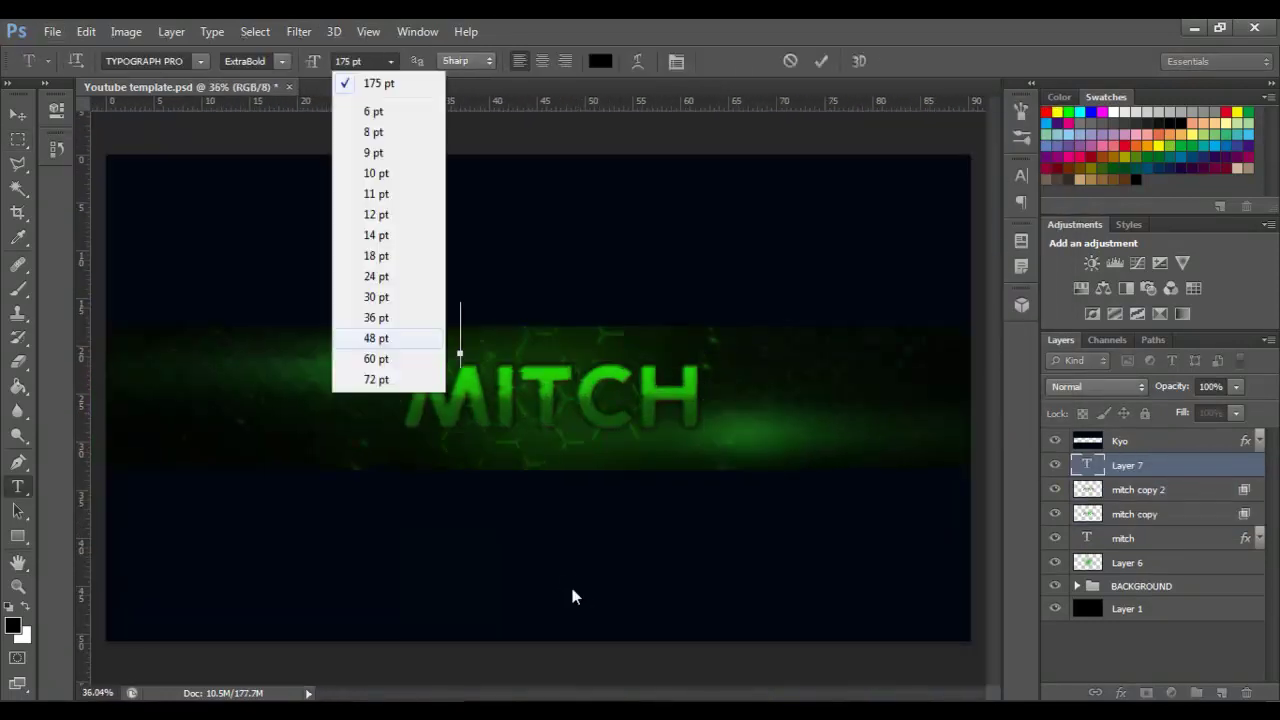
pyautogui.press('Return')
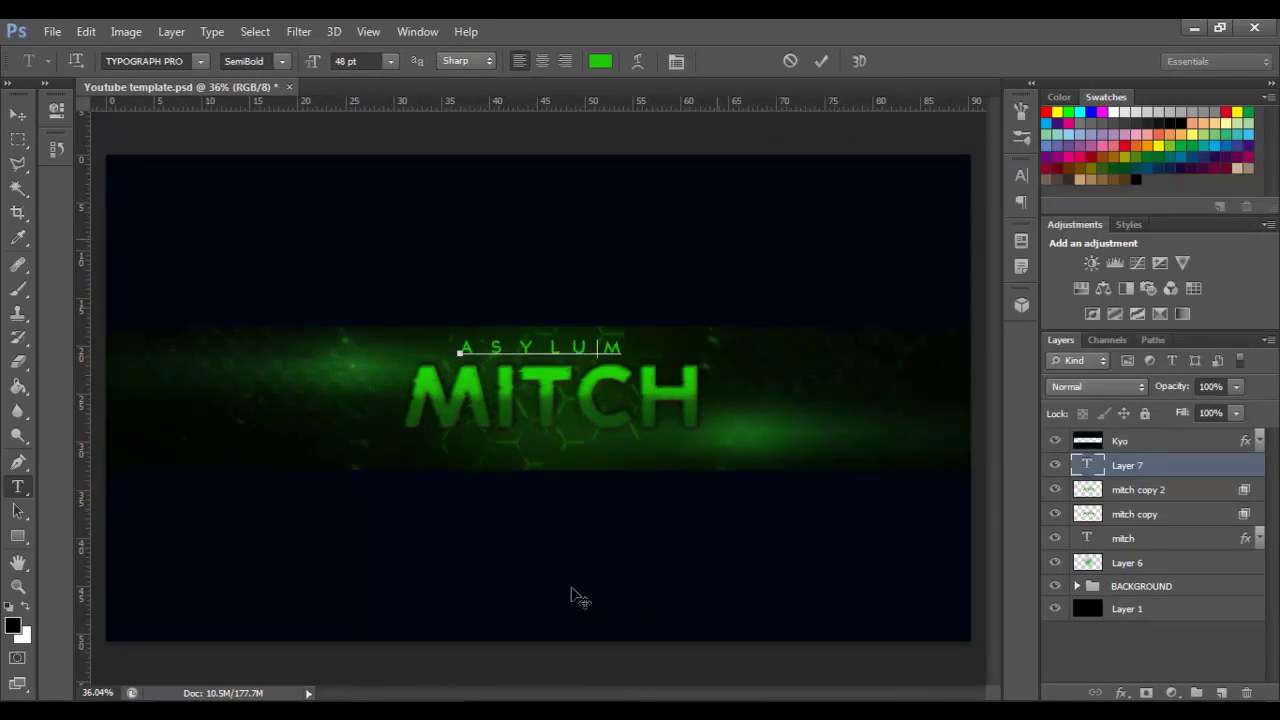
# Step: Finish the ASYLUM text and move it down below the MITCH title
pyautogui.hotkey('ctrl', 't')
pyautogui.hotkey('shift', 'Down')
pyautogui.hotkey('shift', 'Down')
pyautogui.hotkey('shift', 'Down')
pyautogui.hotkey('shift', 'Down')
pyautogui.hotkey('shift', 'Down')
pyautogui.hotkey('shift', 'Down')
pyautogui.hotkey('shift', 'Down')
pyautogui.hotkey('shift', 'Down')
pyautogui.hotkey('shift', 'Down')
pyautogui.press('Return')
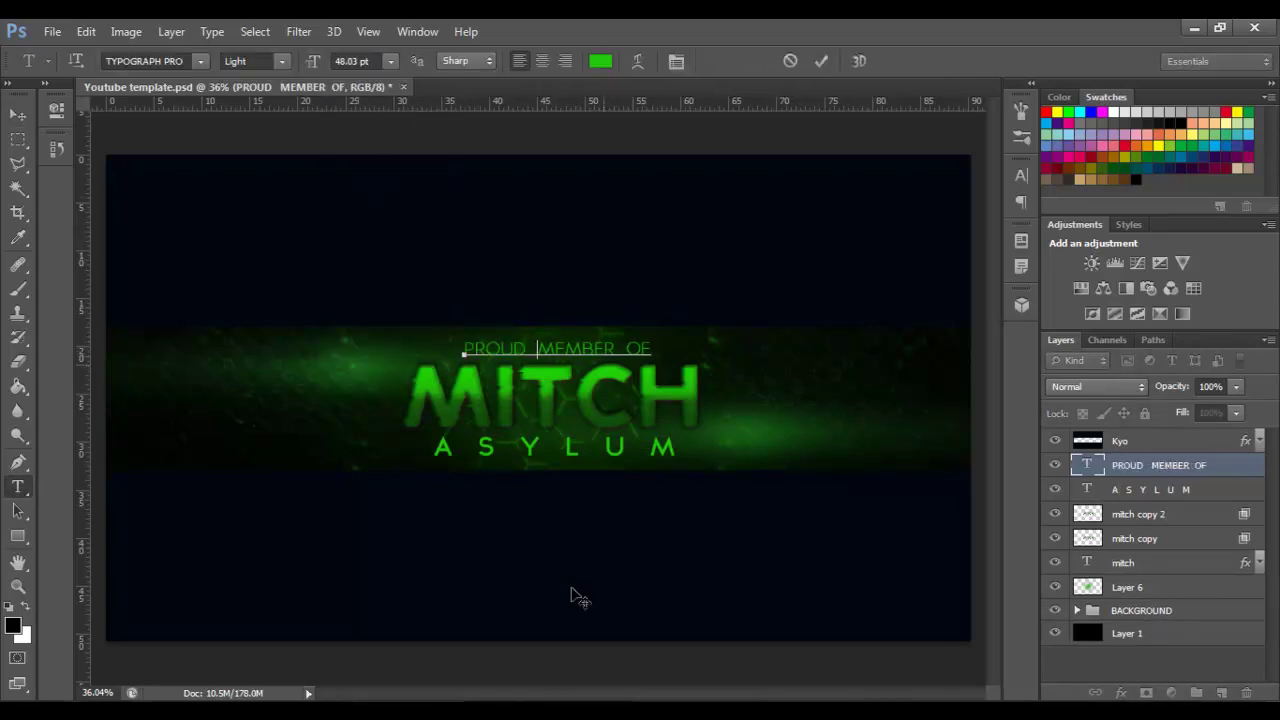
# Step: Finish PROUD MEMBER OF, nudge it above MITCH, and hide the layout guides
pyautogui.hotkey('ctrl', 'Return')
pyautogui.press('v')
pyautogui.press('Up')
pyautogui.press('Up')
pyautogui.hotkey('ctrl', 't')
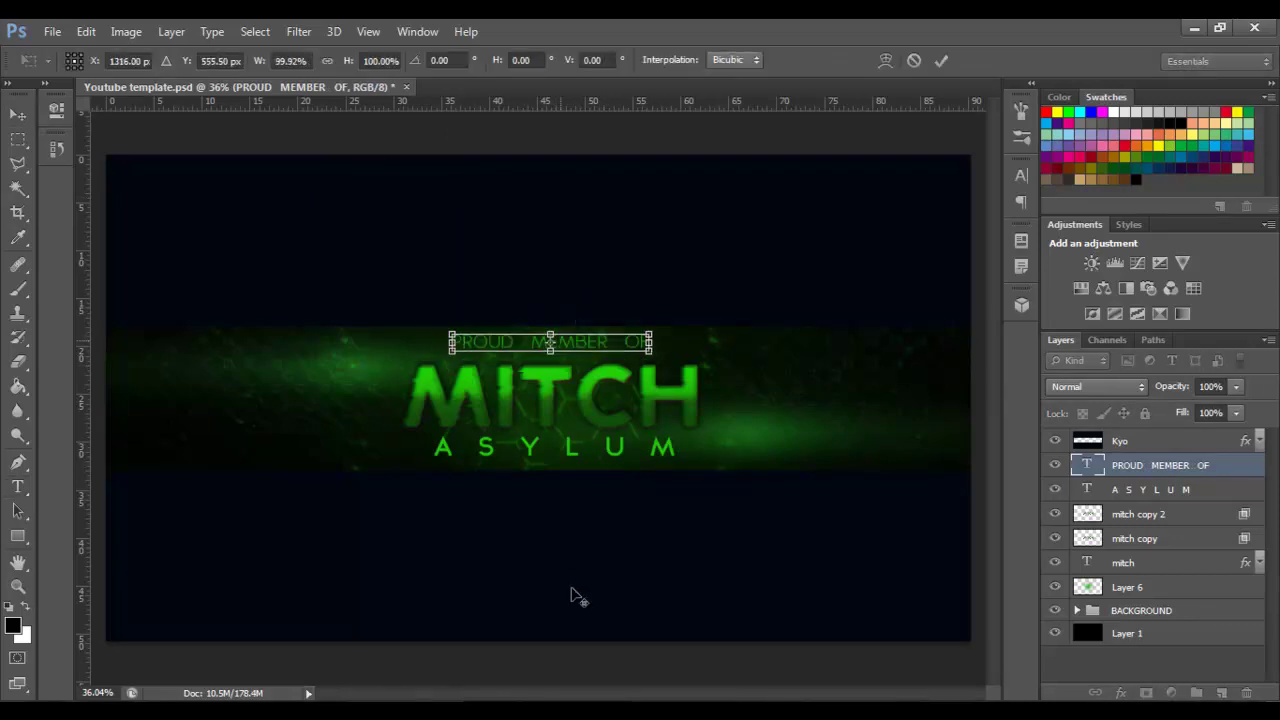
pyautogui.press('Return')
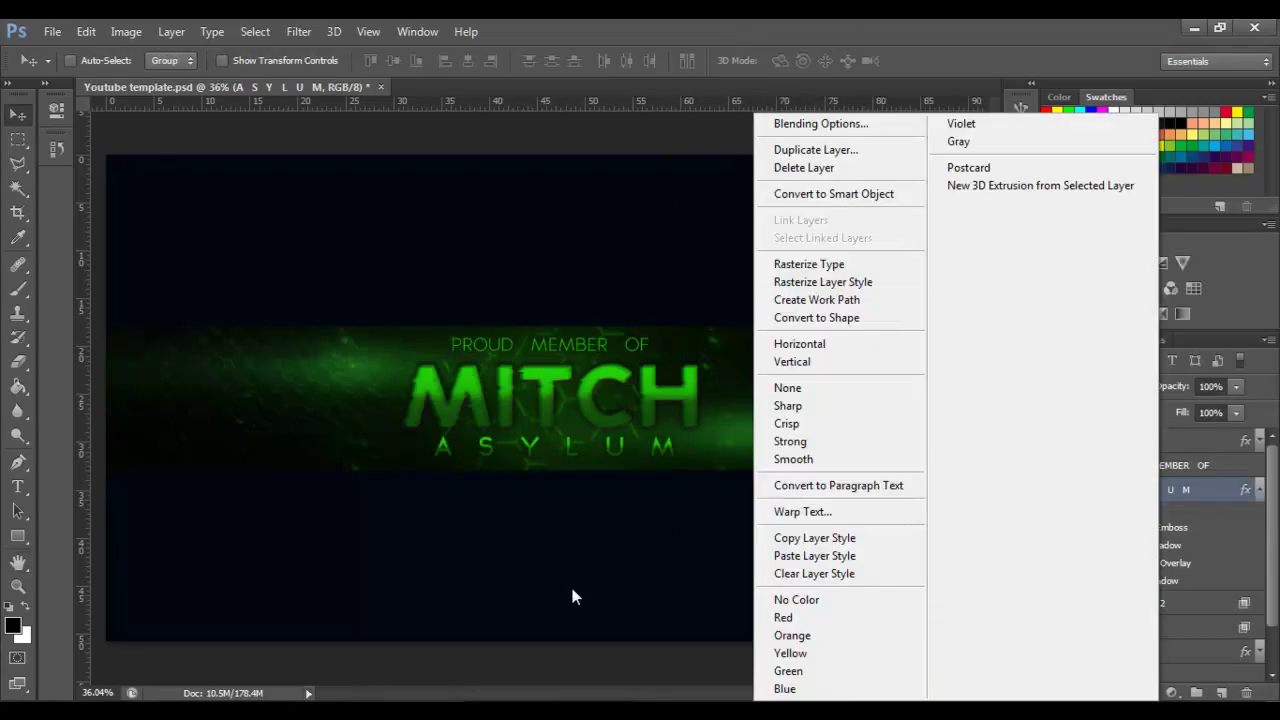
pyautogui.press('Return')
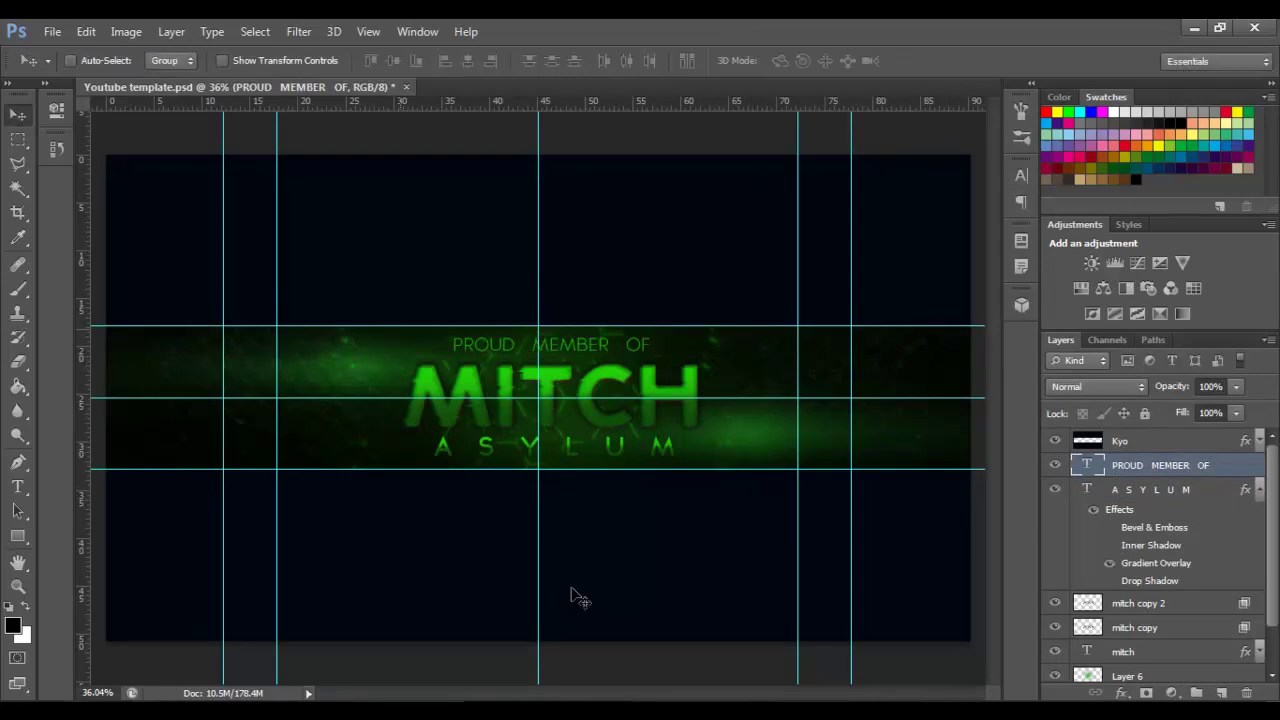
pyautogui.hotkey('ctrl', ';')
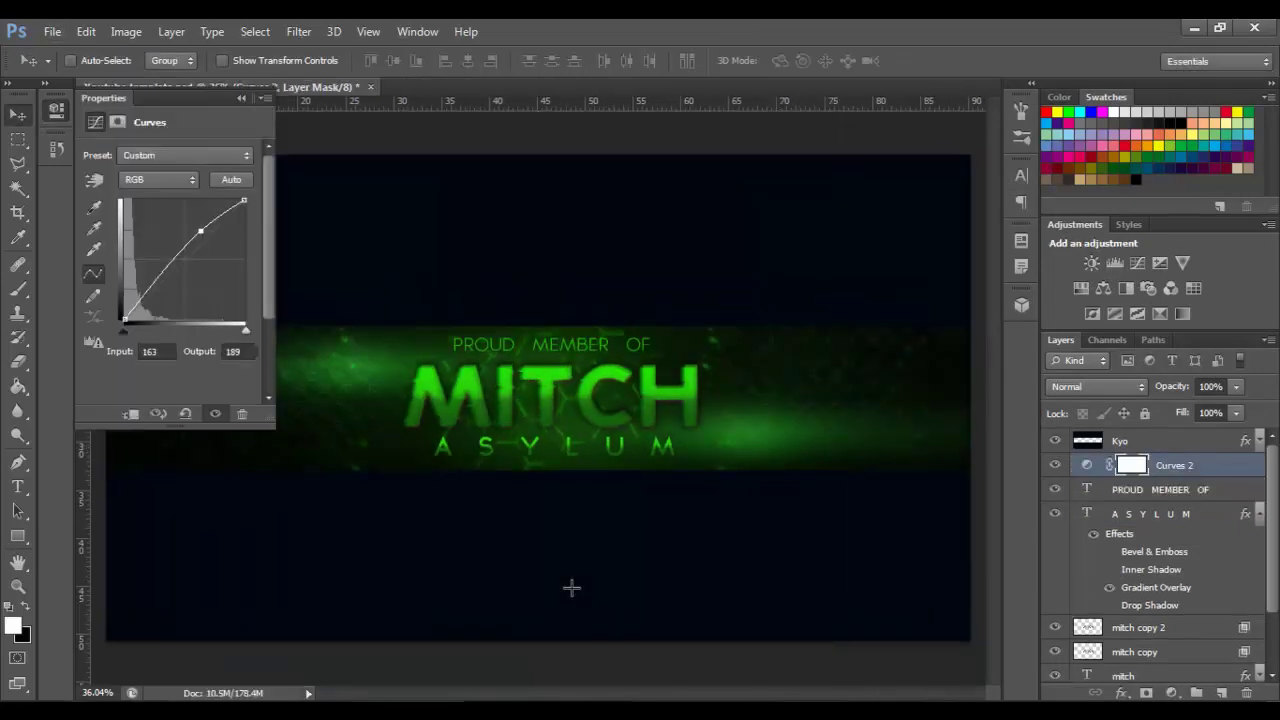
# Step: Adjust the Curves Green channel and apply the adjustment settings
pyautogui.hotkey('alt', '4')
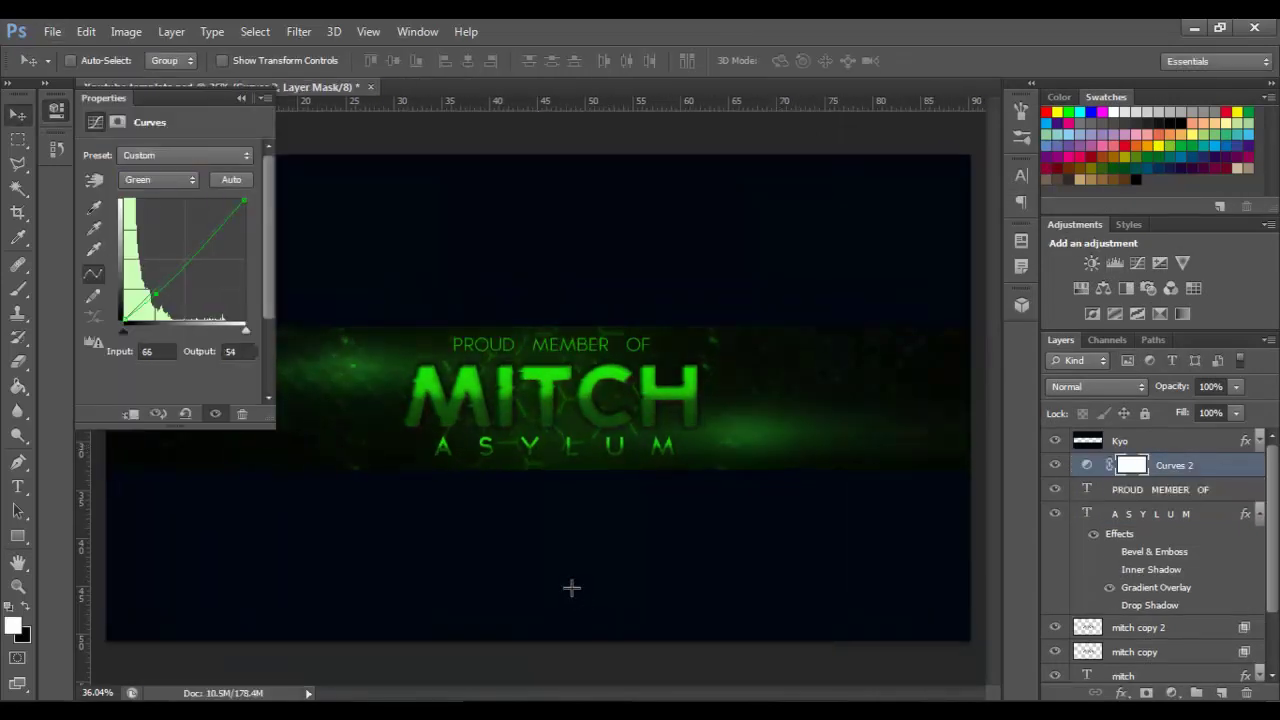
pyautogui.click(573, 592)
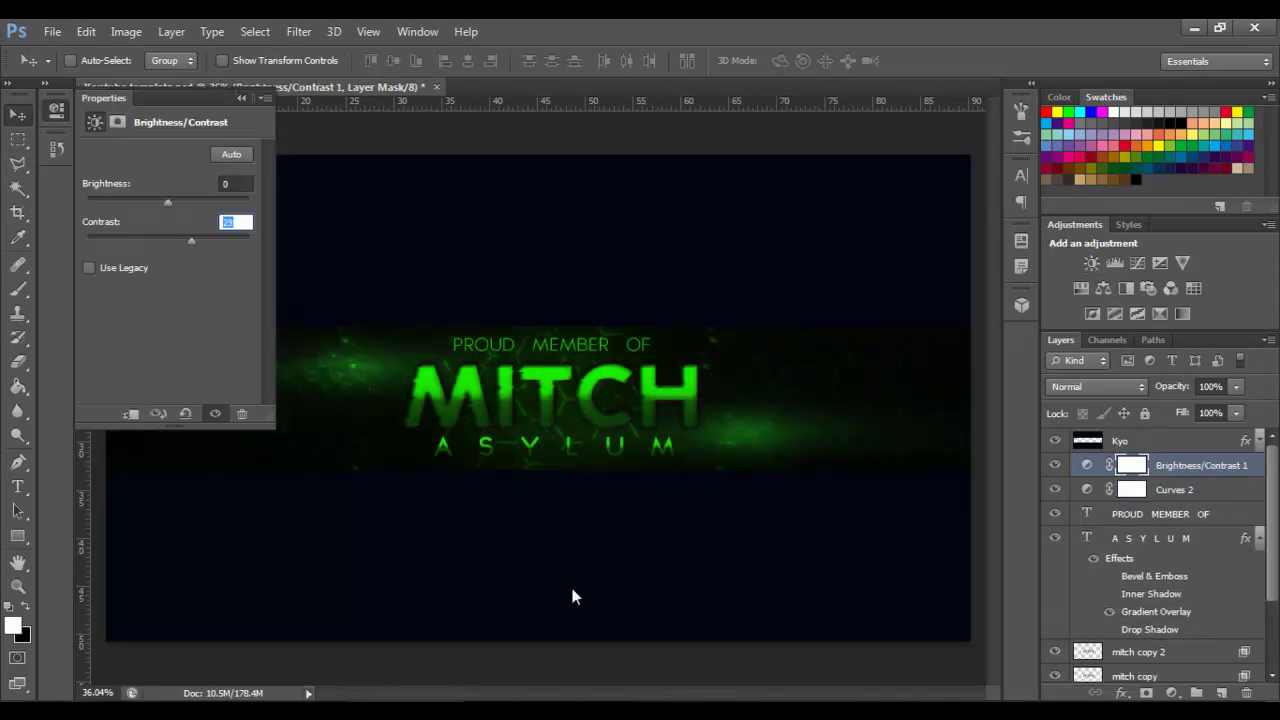
pyautogui.write('20')
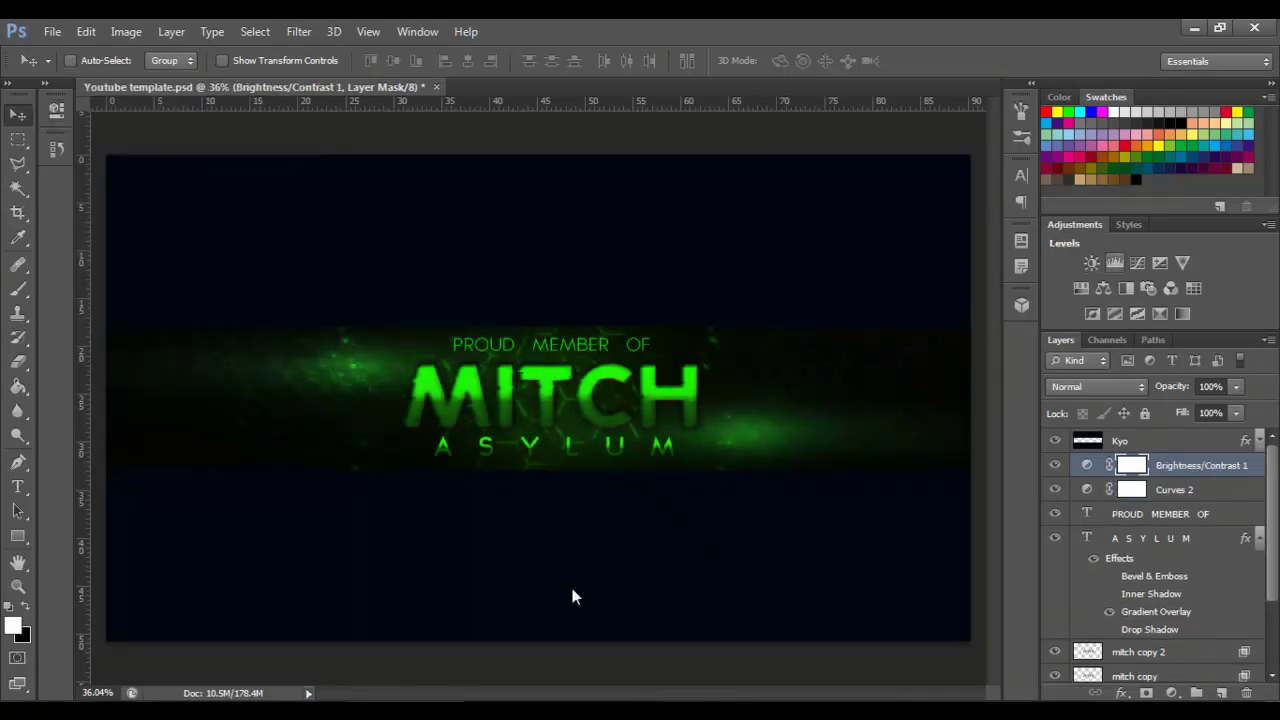
# Step: Fit the banner in view, group all layers into Group 1, and make a merged copy
pyautogui.hotkey('ctrl', '0')
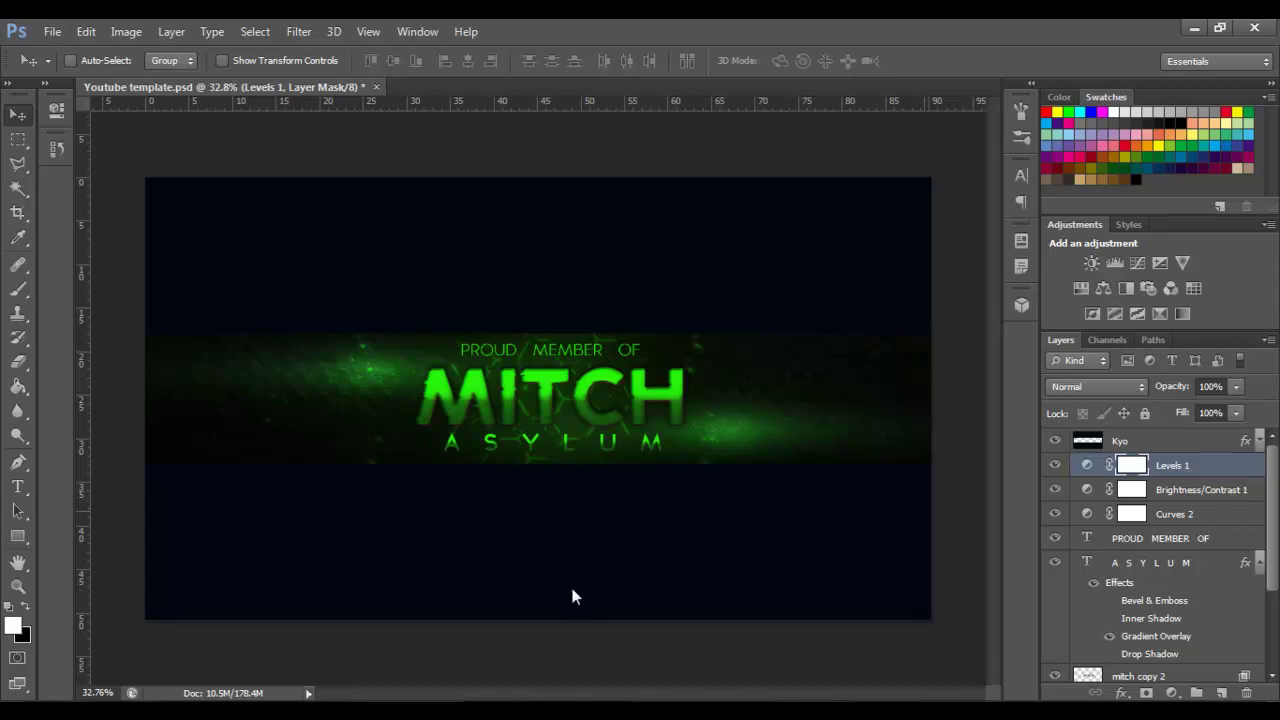
pyautogui.hotkey('ctrl', 'alt', 'a')
pyautogui.hotkey('ctrl', 'g')
pyautogui.hotkey('ctrl', 'j')
# Step: Merge the copied banner layers into the final Group 1 copy layer
pyautogui.hotkey('ctrl', 'e')
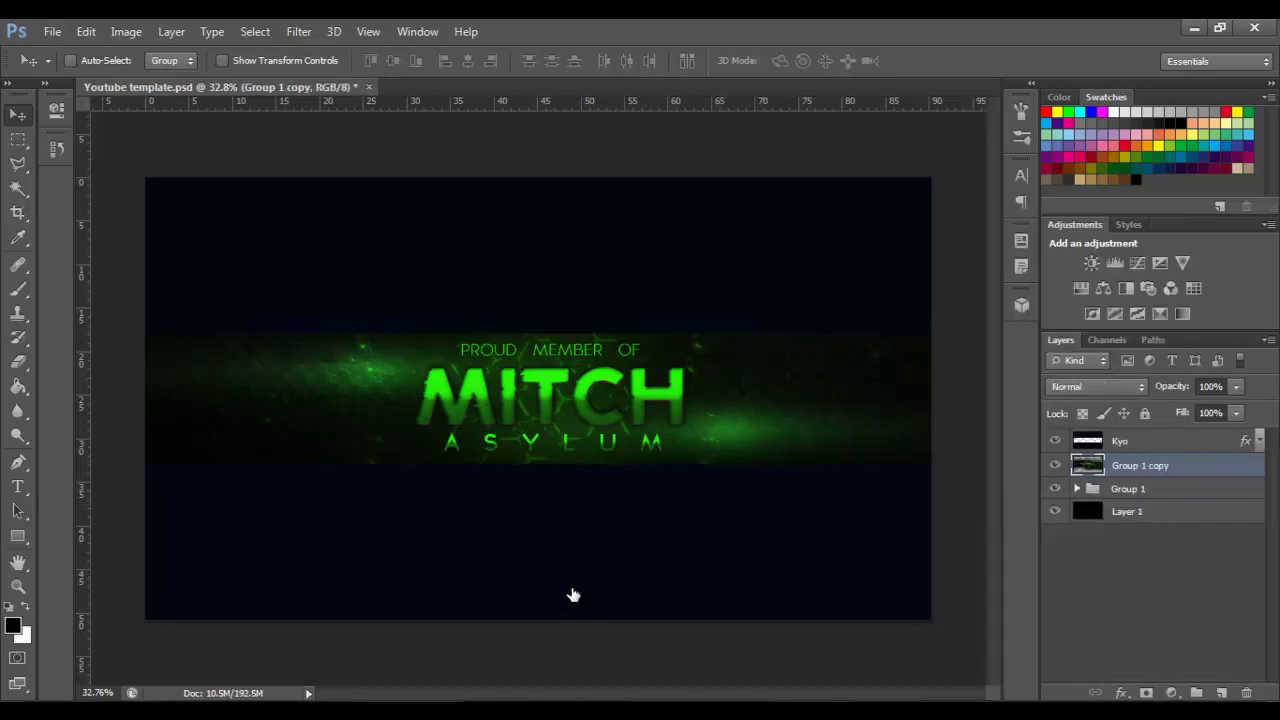